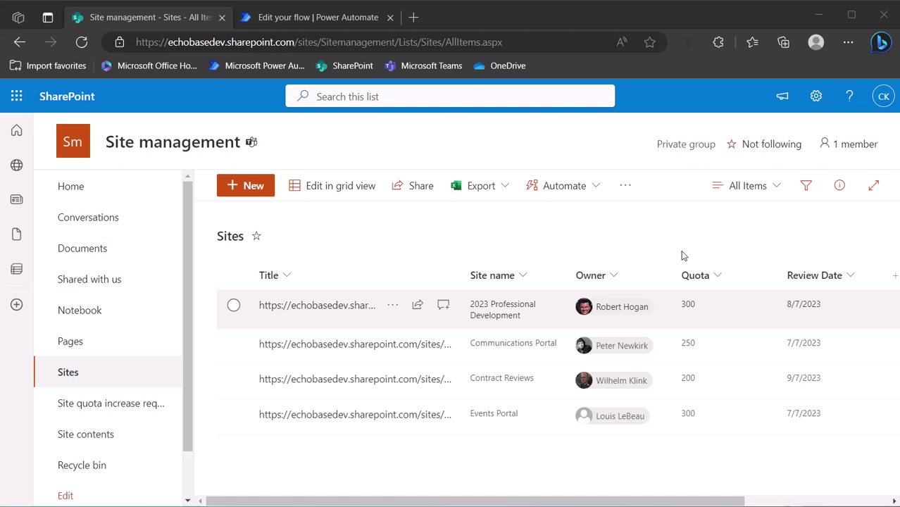
# Switch to the flow in Power Automate and review the Recurrence trigger's schedule, including its advanced options and run hours.
pyautogui.click(292, 22)
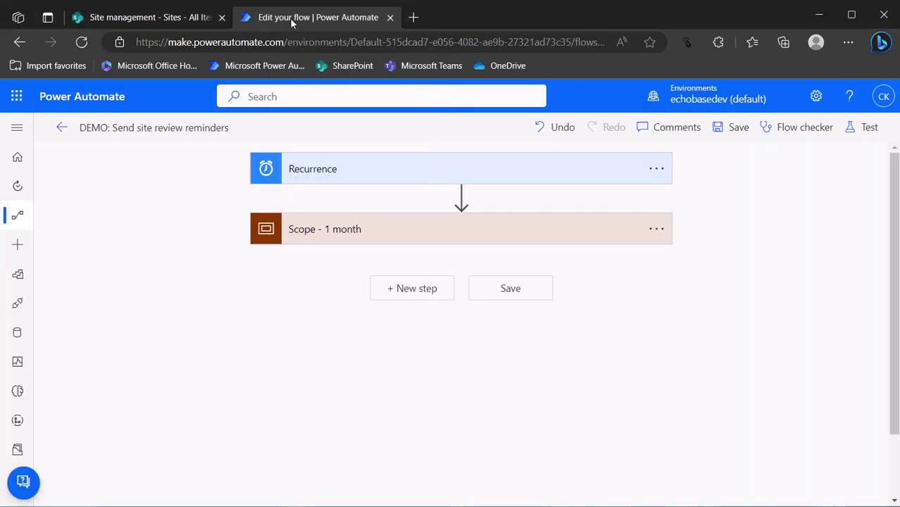
pyautogui.click(362, 176)
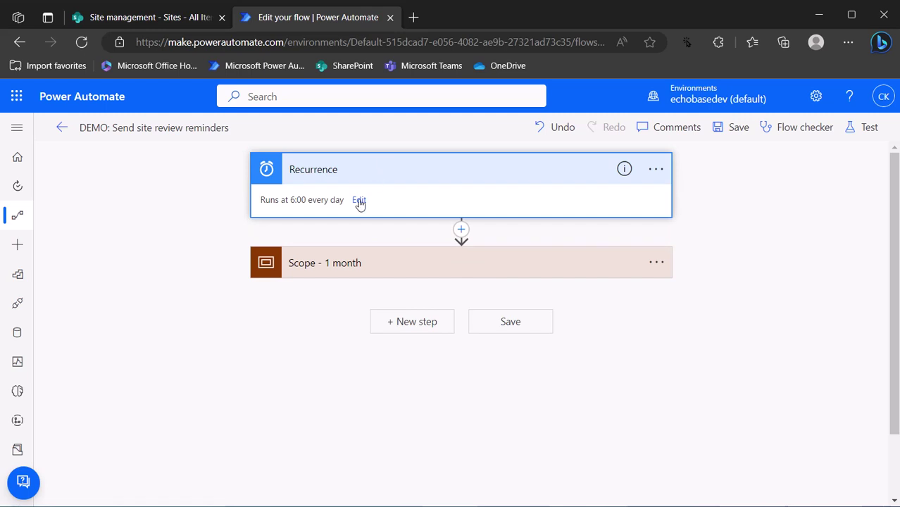
pyautogui.click(359, 201)
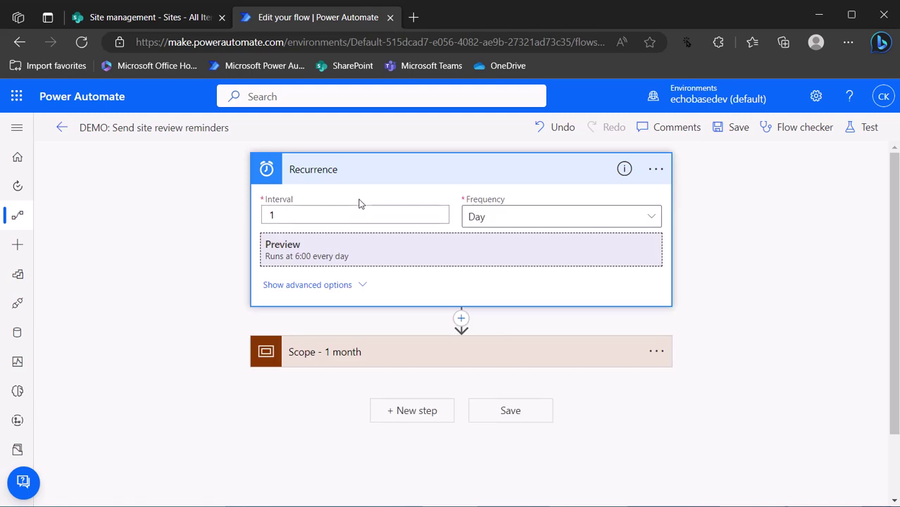
pyautogui.click(321, 285)
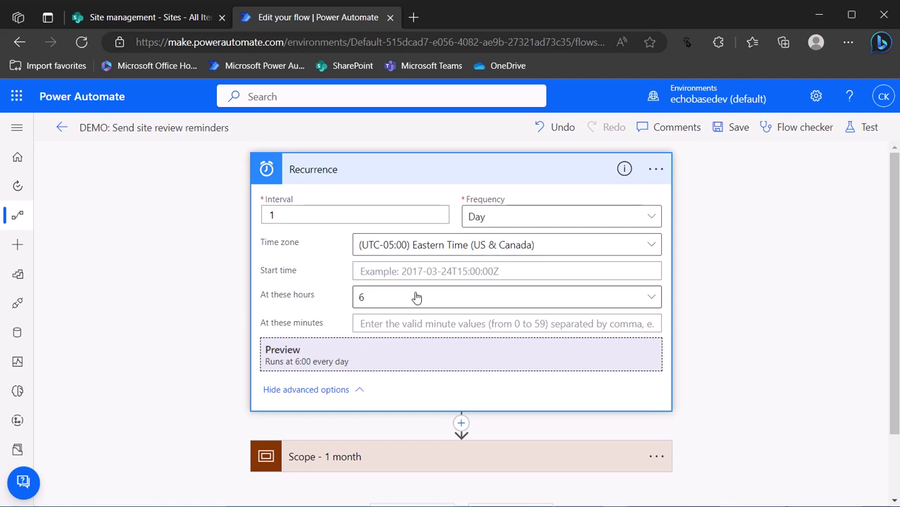
pyautogui.click(377, 298)
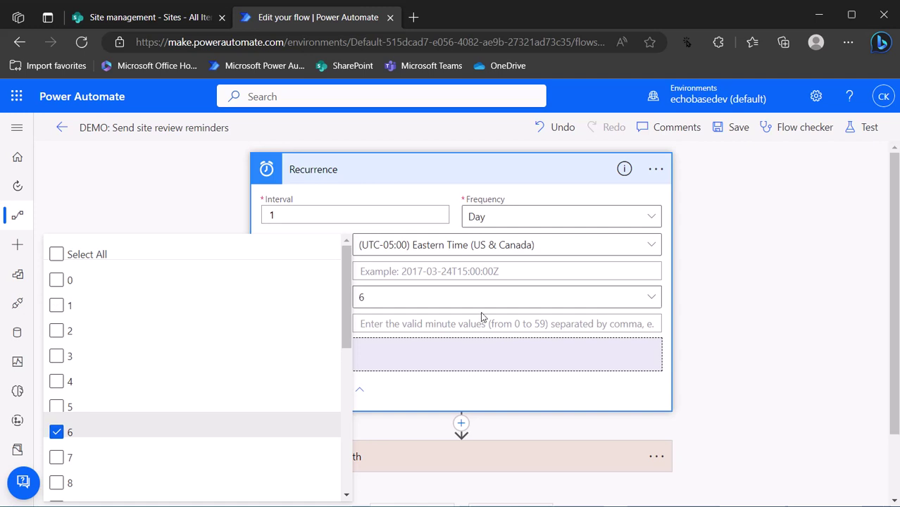
pyautogui.click(397, 350)
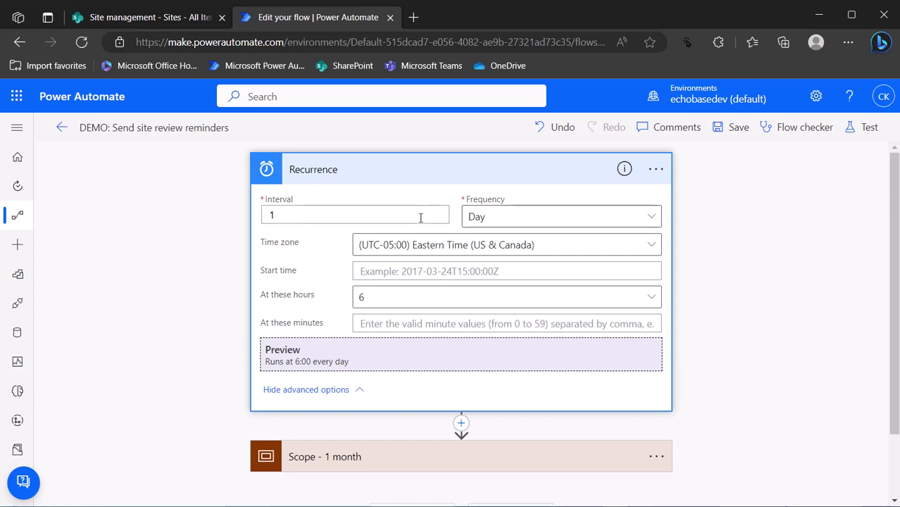
pyautogui.click(395, 176)
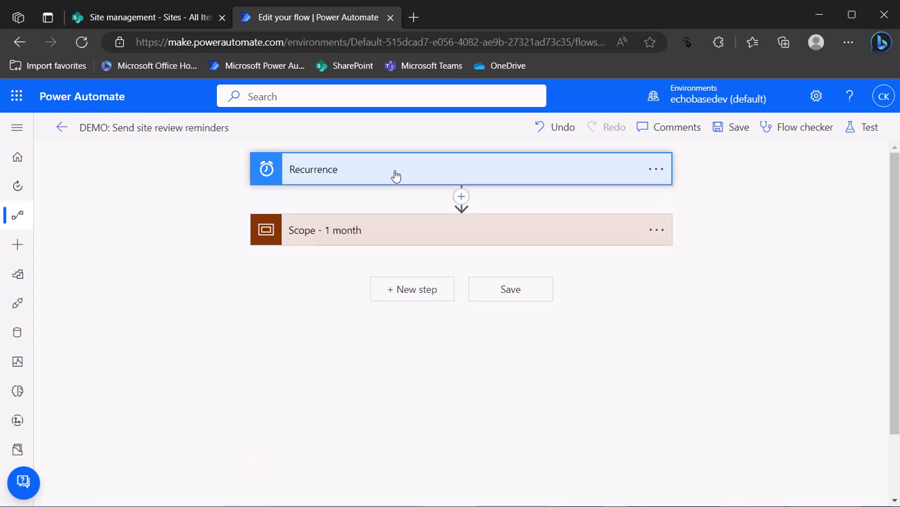
# Expand the Scope - 1 month block and examine its Compose time interval and Add to time actions, collapsing both when done.
pyautogui.click(396, 242)
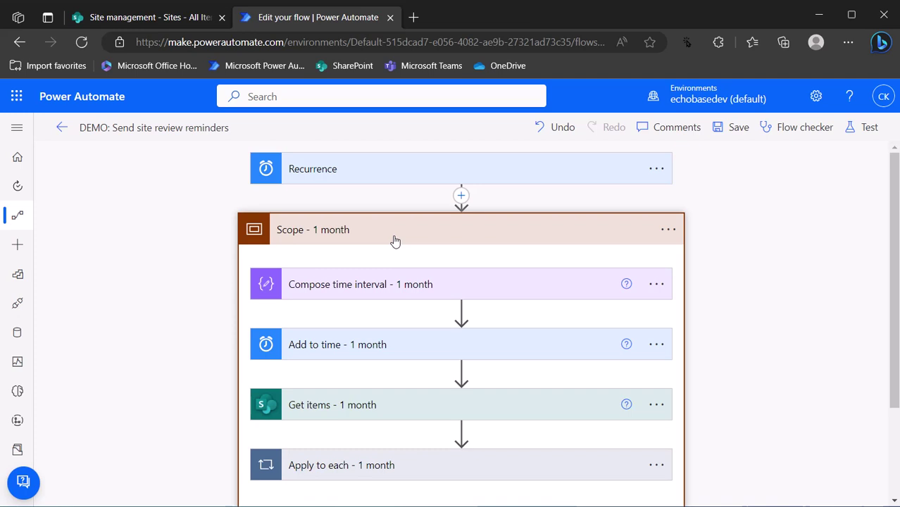
pyautogui.click(499, 286)
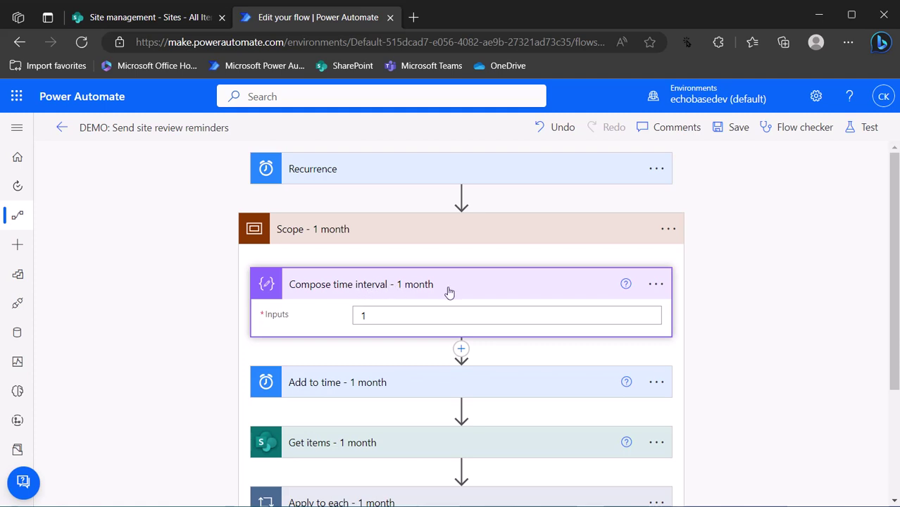
pyautogui.click(374, 318)
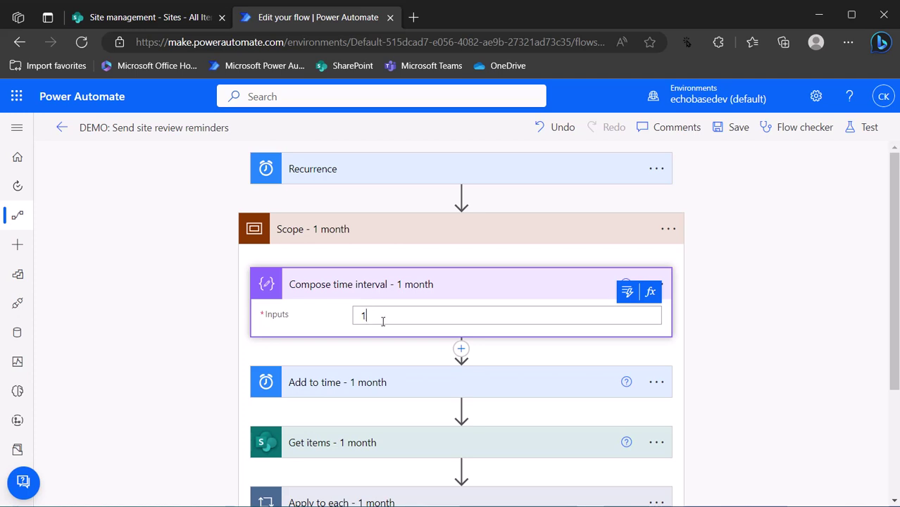
pyautogui.click(550, 381)
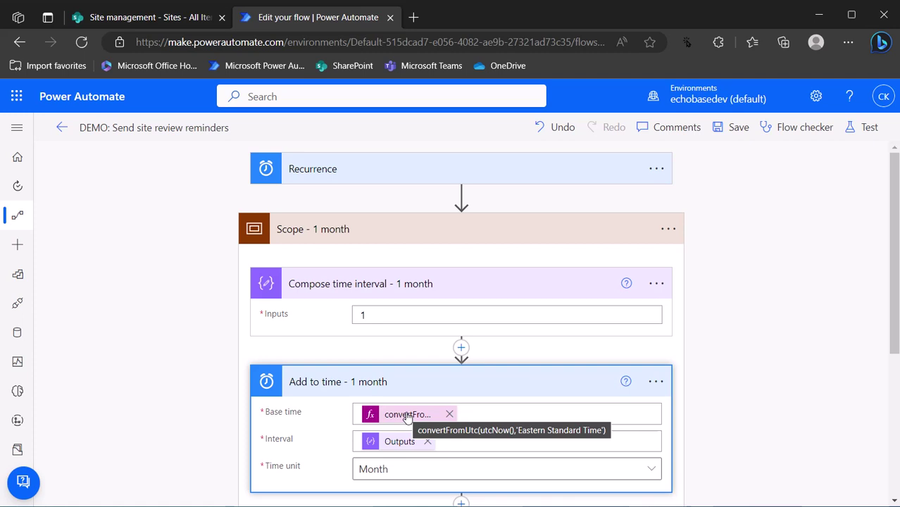
pyautogui.scroll(-1, 417, 386)
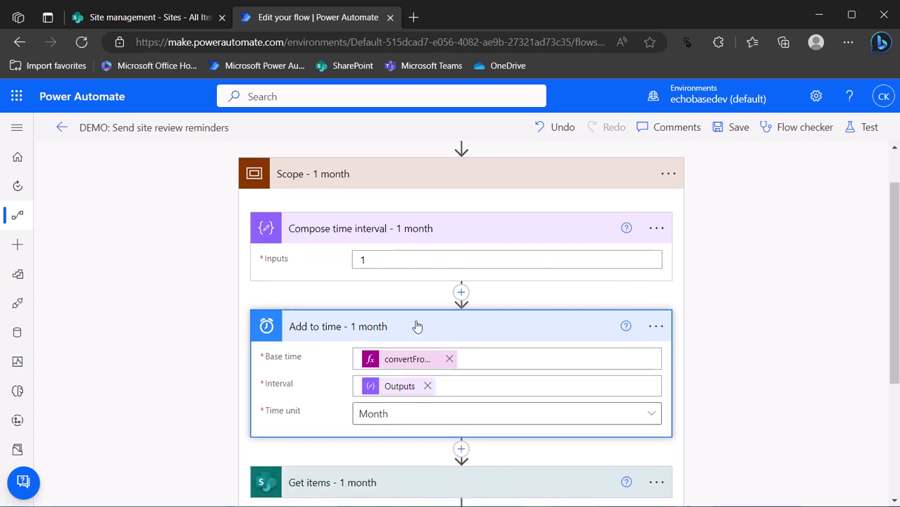
pyautogui.click(398, 232)
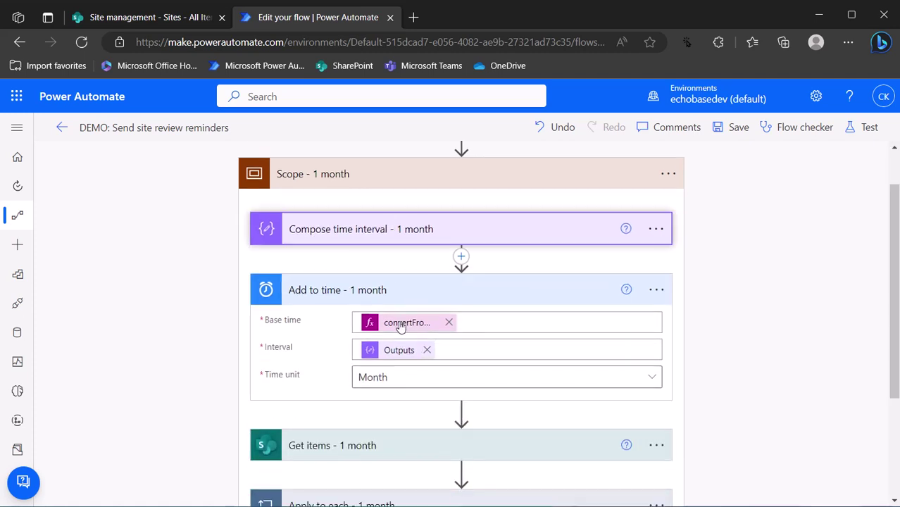
pyautogui.click(418, 286)
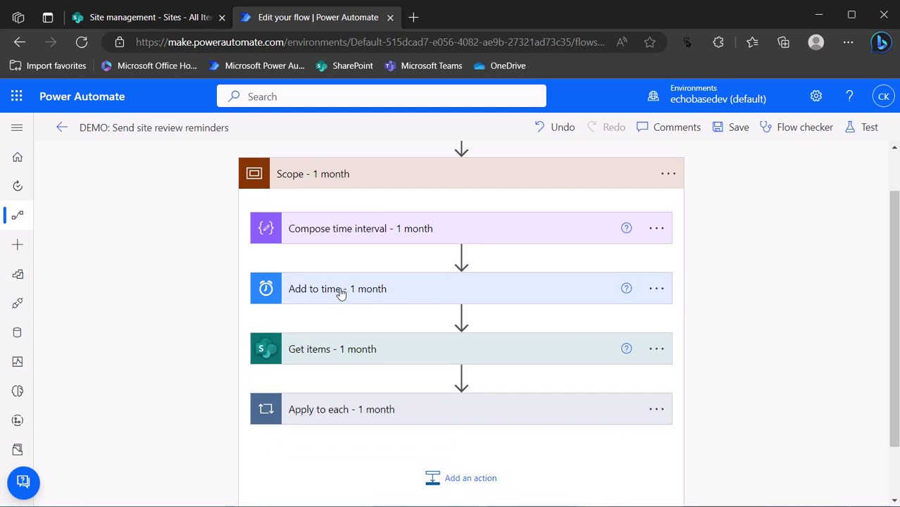
# Inspect the advanced options of Get items - 1 month, showing the Filter Query as text to examine its Review Date condition.
pyautogui.click(410, 355)
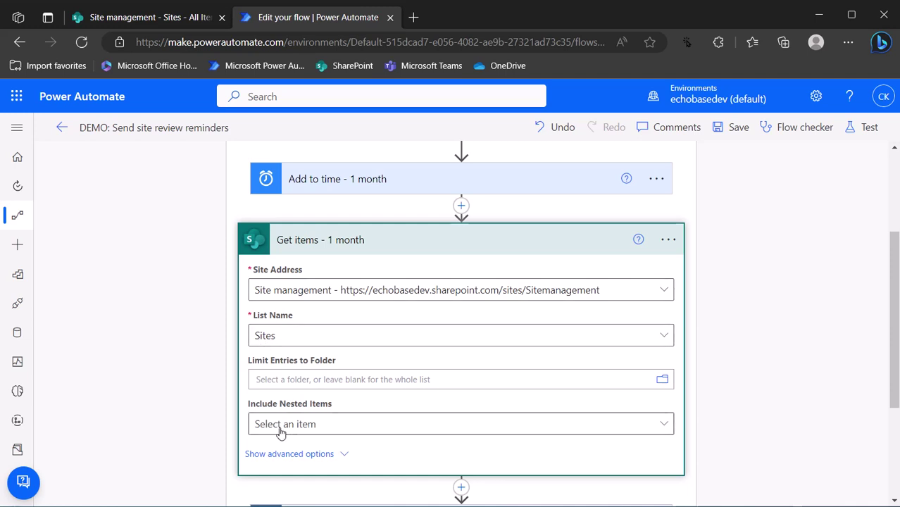
pyautogui.click(285, 455)
pyautogui.scroll(-1, 289, 402)
pyautogui.scroll(-1, 295, 388)
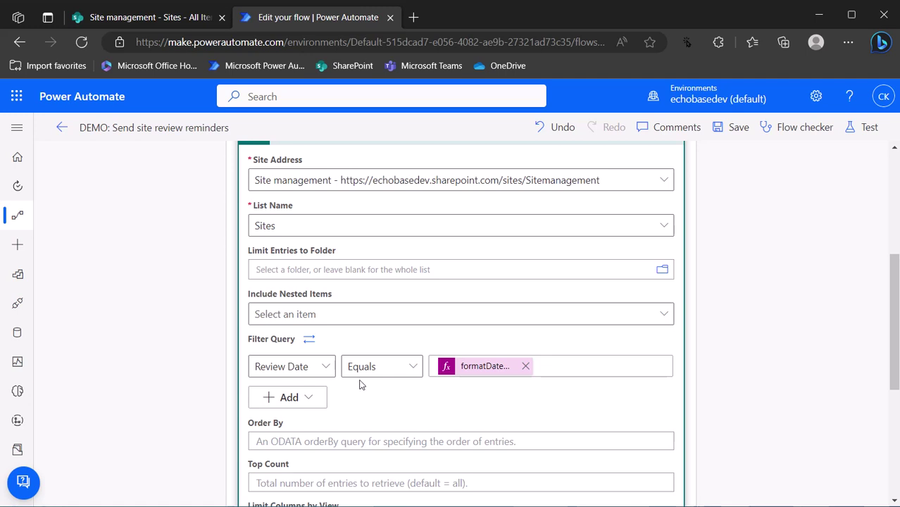
pyautogui.click(310, 340)
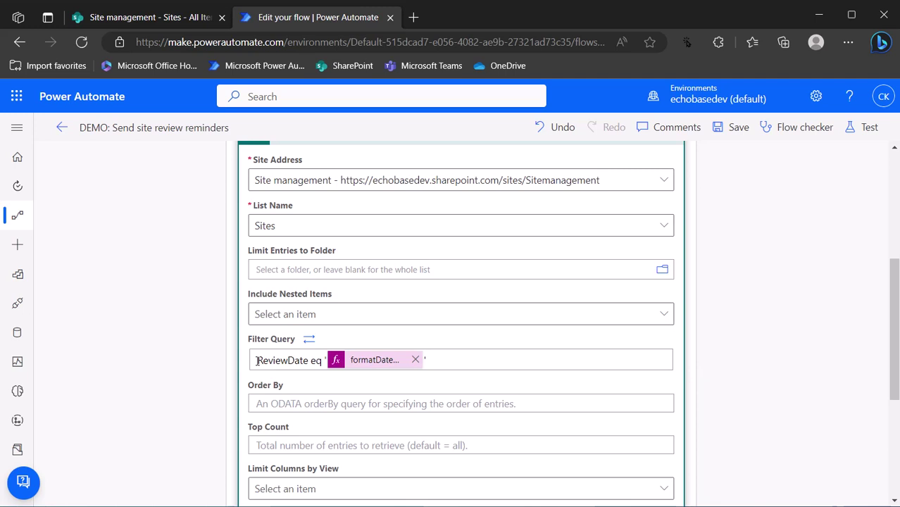
pyautogui.moveTo(305, 361); pyautogui.dragTo(250, 360)
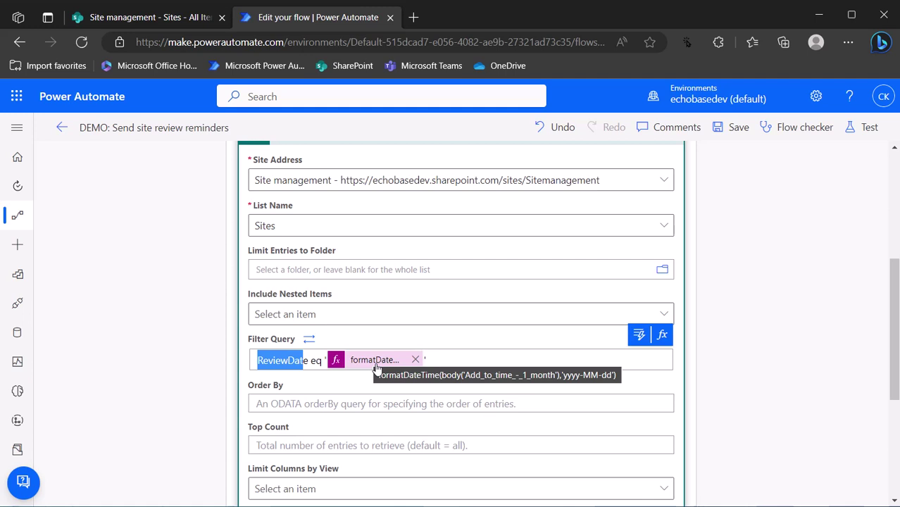
pyautogui.scroll(5, 382, 371)
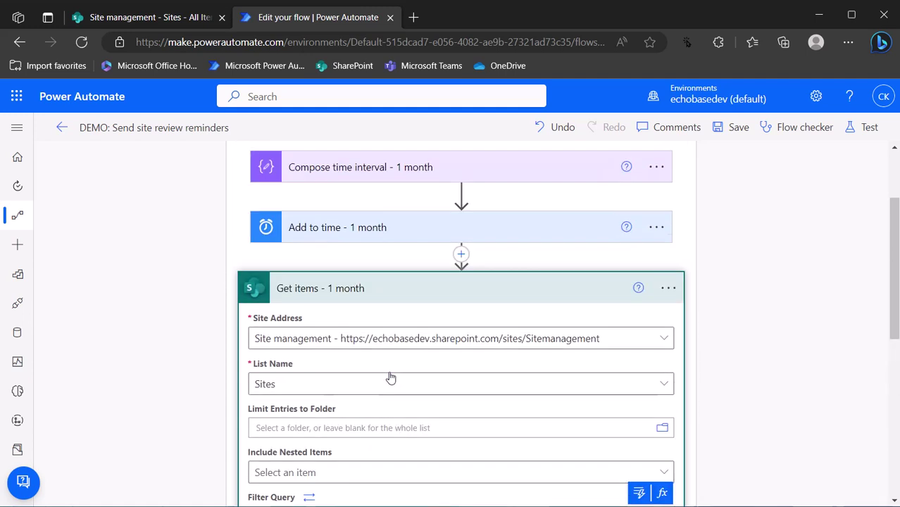
pyautogui.scroll(-4, 391, 368)
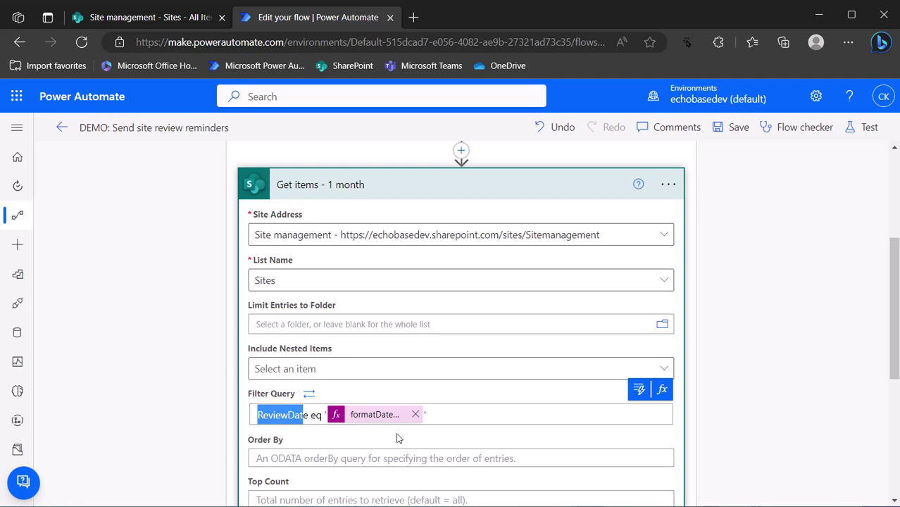
pyautogui.click(462, 185)
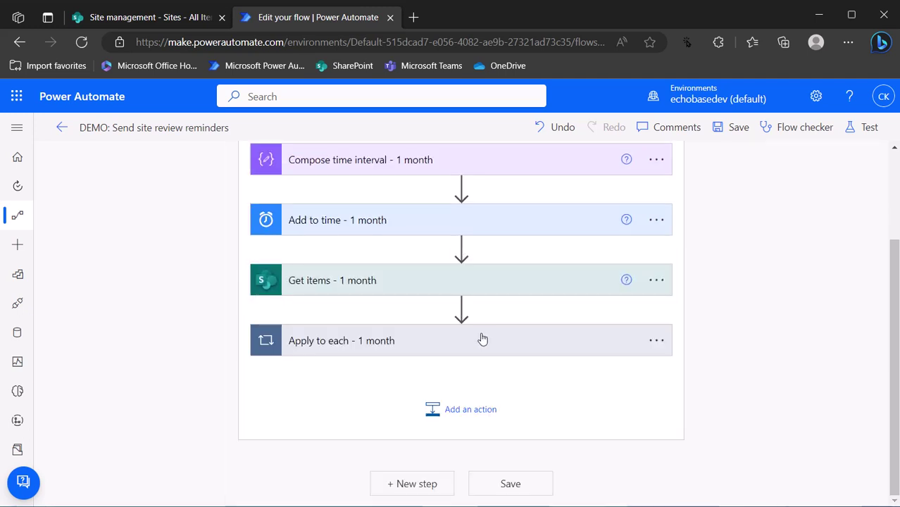
# Expand the Apply to each - 1 month loop, check the review dates in the SharePoint Sites list, and inspect the loop's input.
pyautogui.click(488, 342)
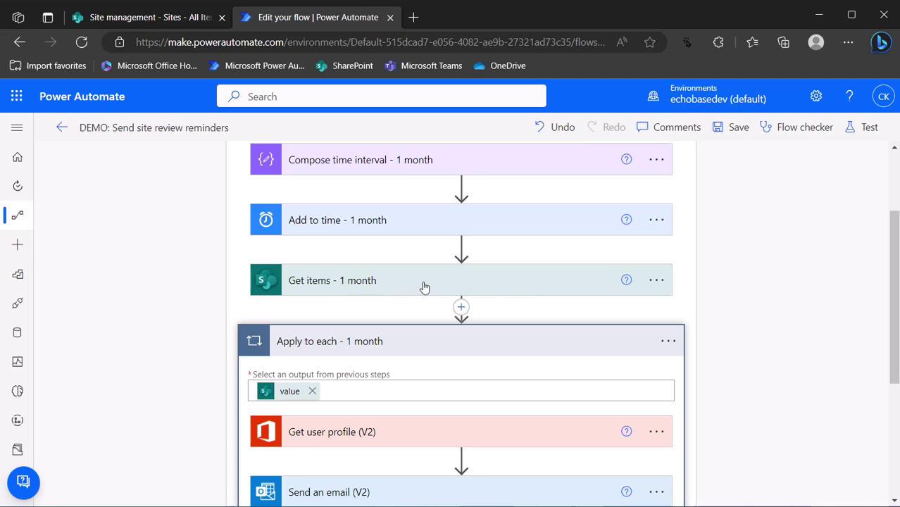
pyautogui.click(134, 17)
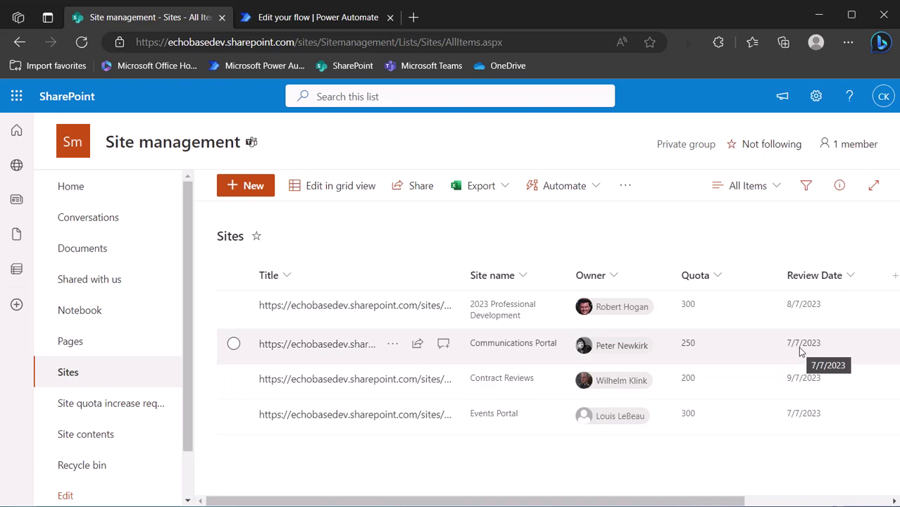
pyautogui.click(285, 23)
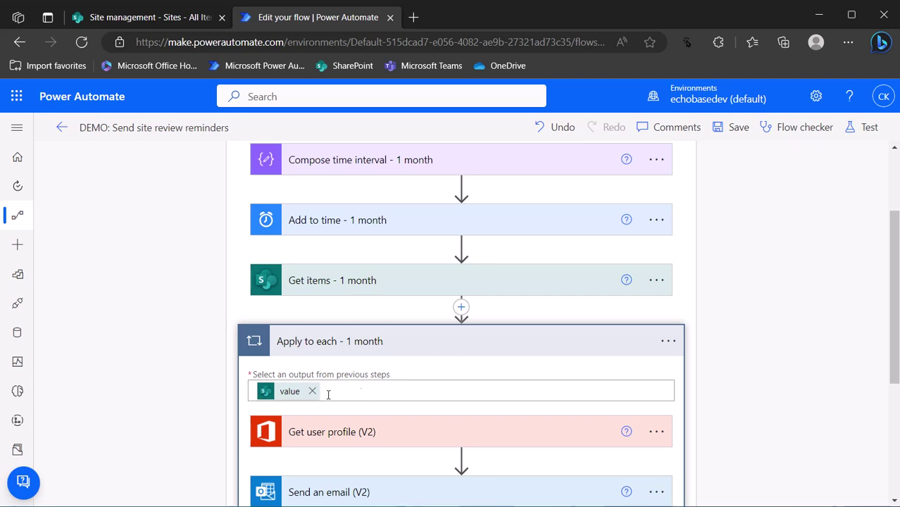
pyautogui.moveTo(281, 399)
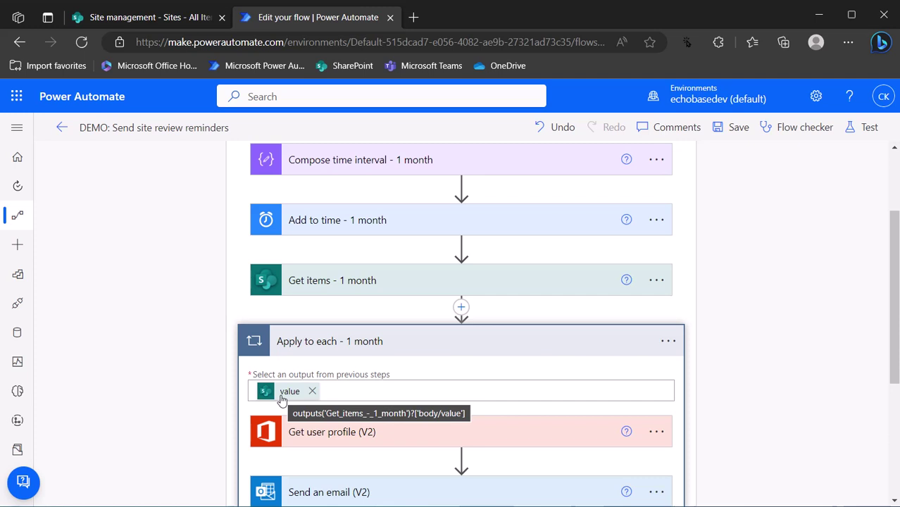
# Expand Get user profile (V2) inside the loop and inspect the dynamic value used for User (UPN).
pyautogui.click(442, 439)
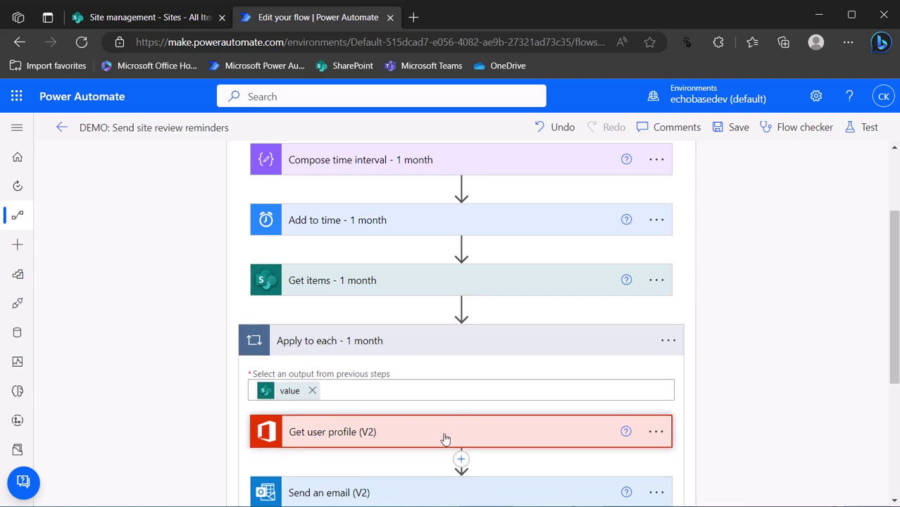
pyautogui.scroll(-3, 441, 404)
pyautogui.moveTo(395, 305)
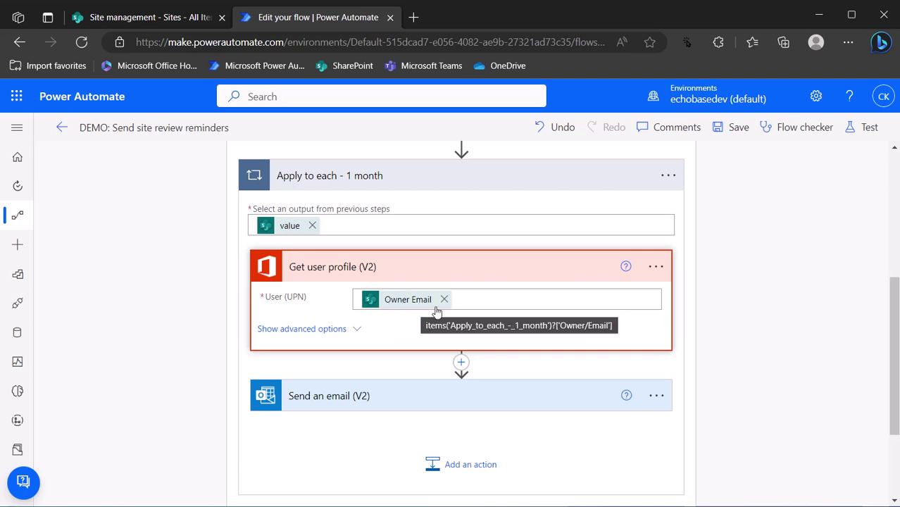
# Expand Send an email (V2) and review its recipient, subject, body and advanced options, including the sender, reply-to and importance settings.
pyautogui.click(436, 398)
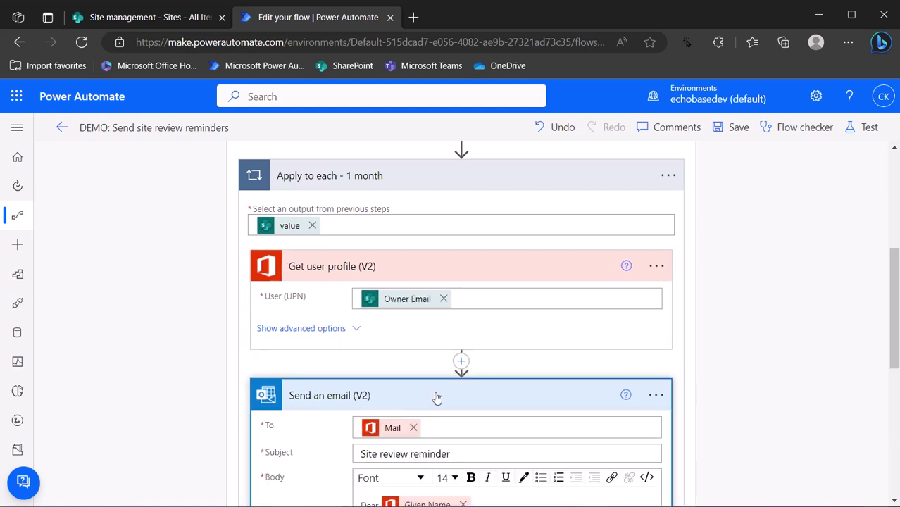
pyautogui.scroll(-2, 432, 389)
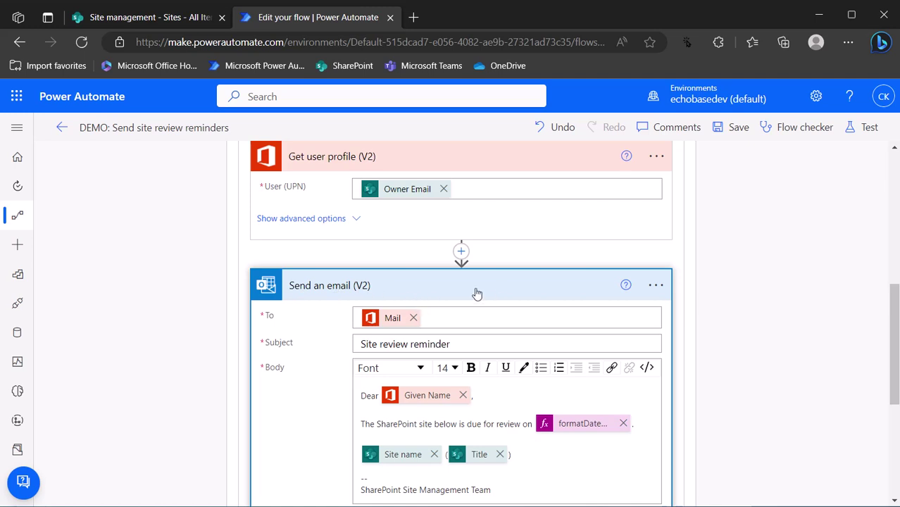
pyautogui.scroll(-2, 477, 293)
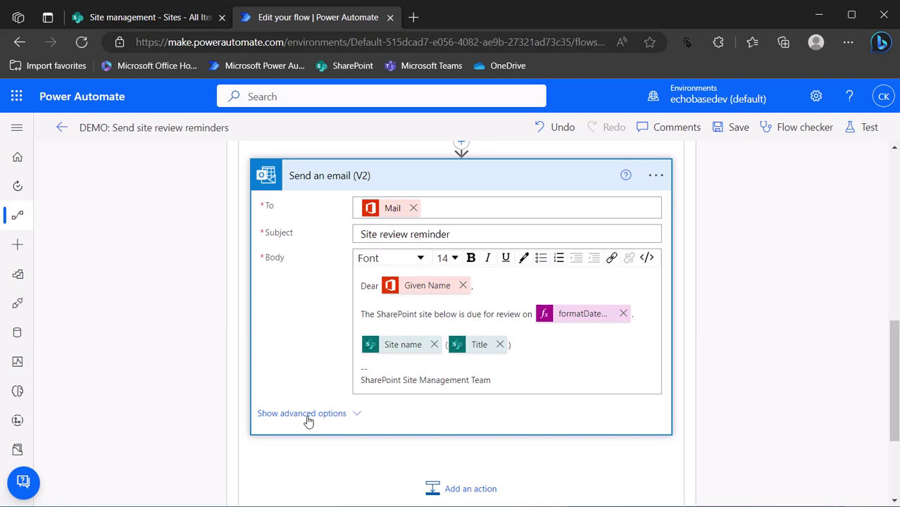
pyautogui.click(307, 419)
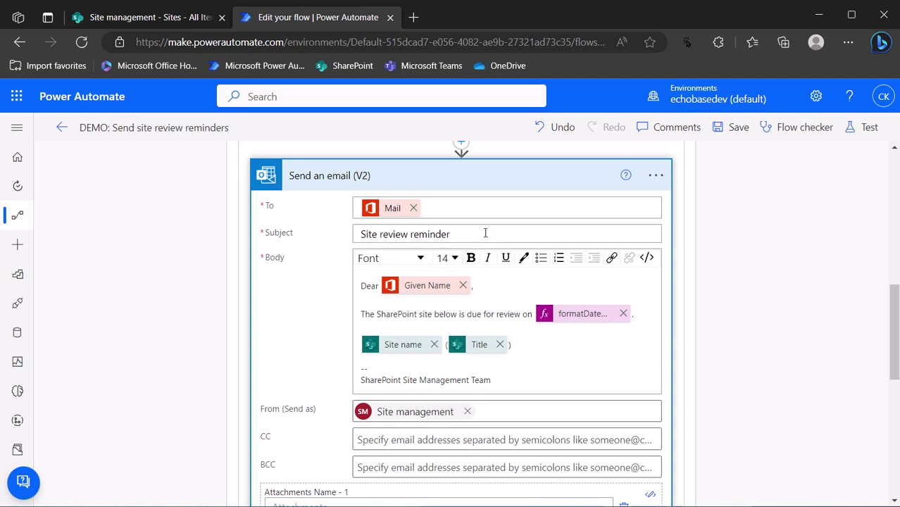
pyautogui.moveTo(484, 234); pyautogui.dragTo(346, 235)
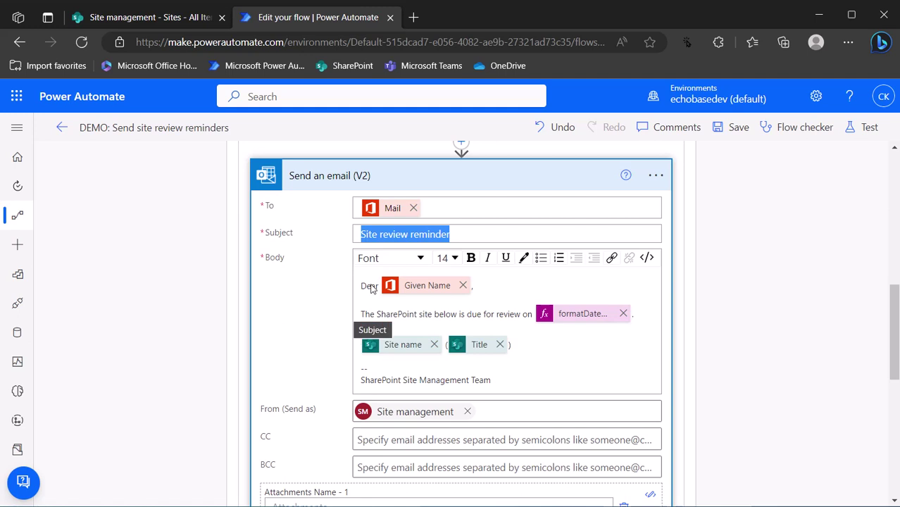
pyautogui.moveTo(410, 291)
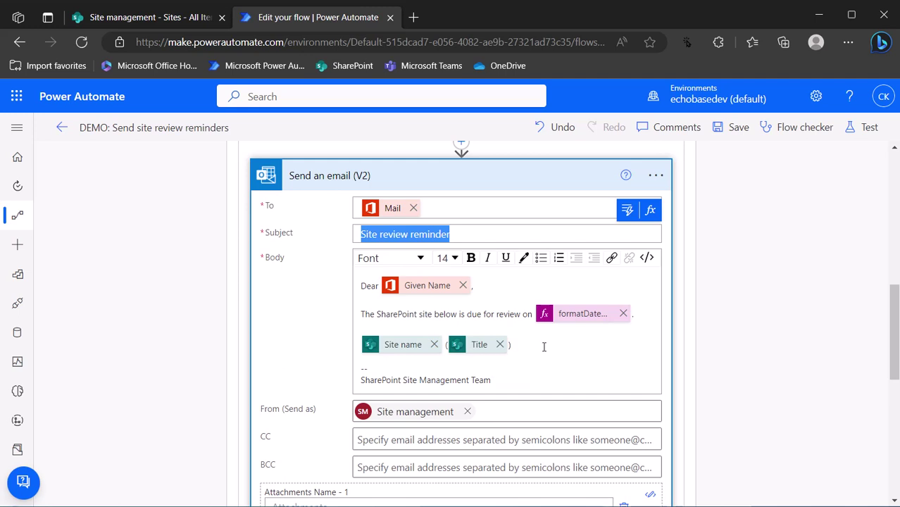
pyautogui.scroll(-2, 542, 362)
pyautogui.scroll(-1, 544, 358)
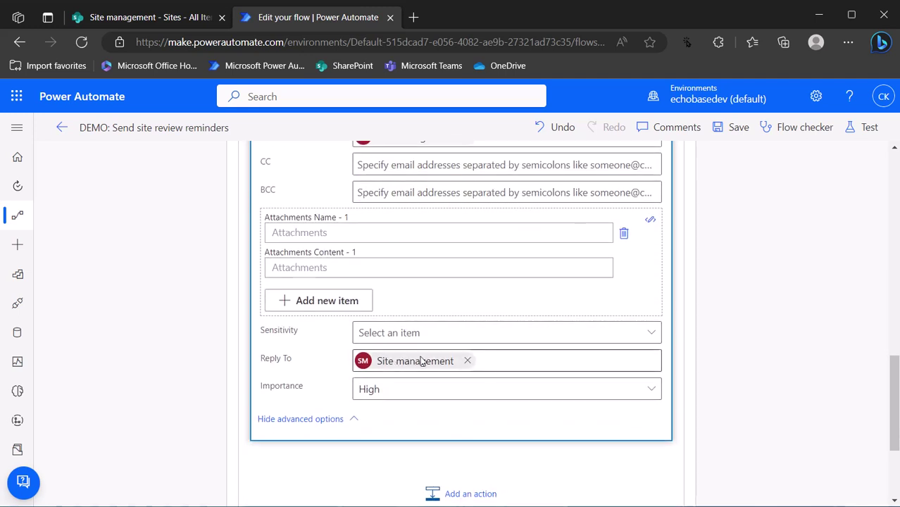
pyautogui.scroll(1, 423, 361)
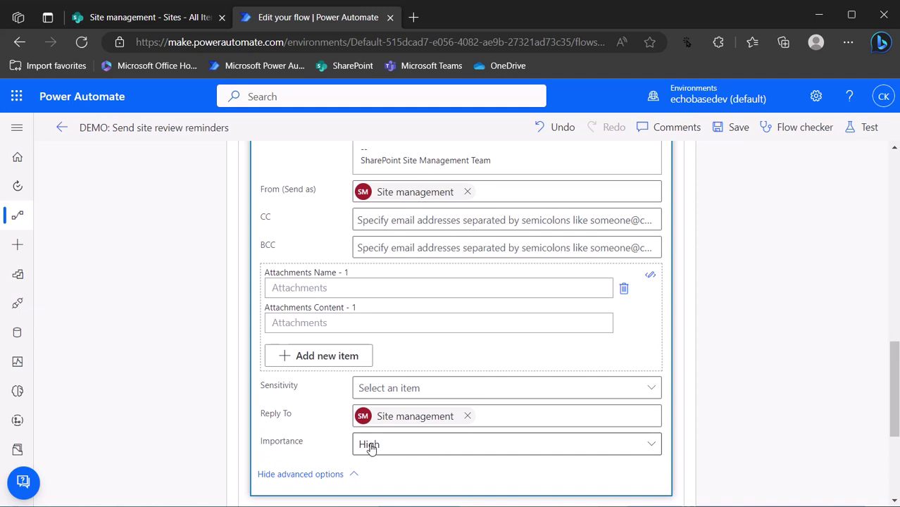
# Save the site review reminders flow, return to its details page and run it manually.
pyautogui.click(737, 130)
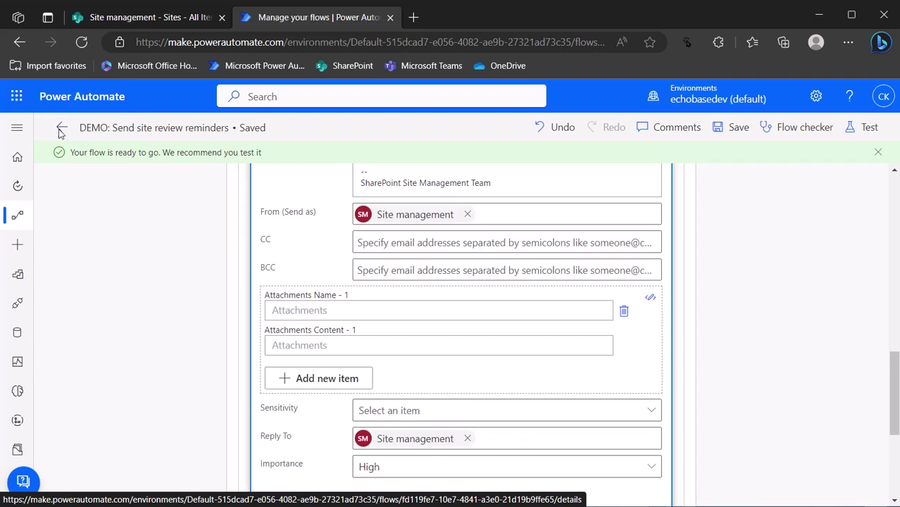
pyautogui.click(60, 129)
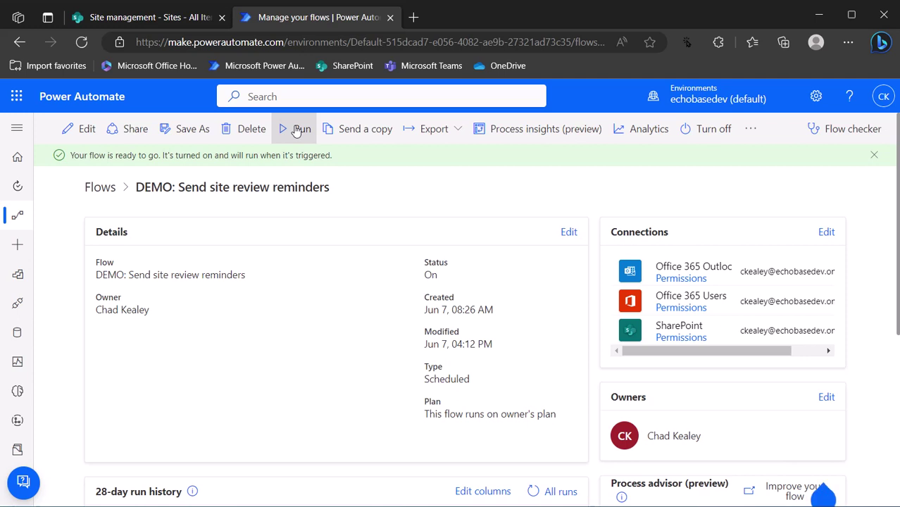
pyautogui.click(297, 132)
pyautogui.click(710, 482)
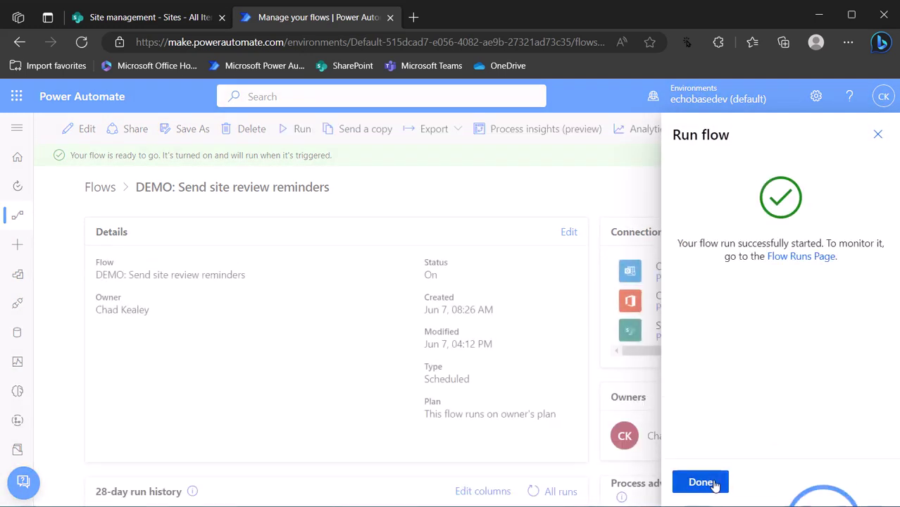
pyautogui.click(711, 482)
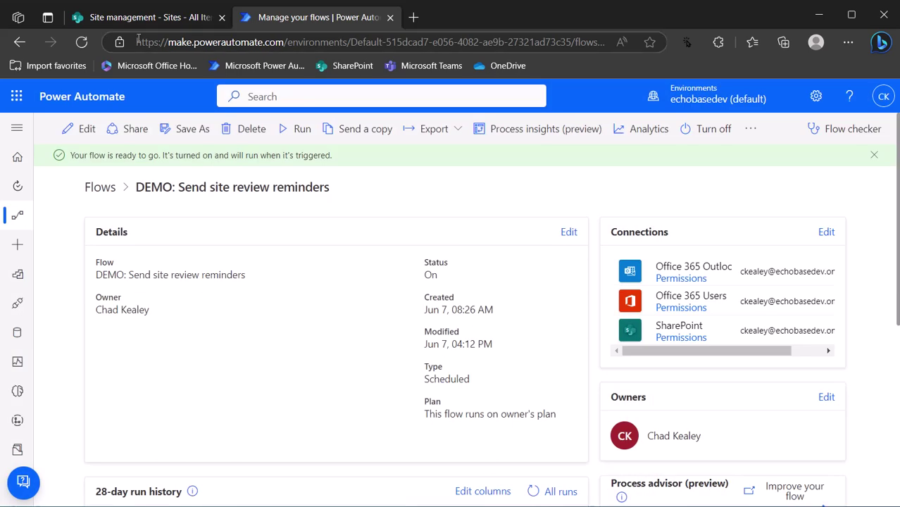
# Check the SharePoint Sites list, then switch to the site owner's Outlook inbox and read the newest Site review reminder for Communications Portal.
pyautogui.click(140, 19)
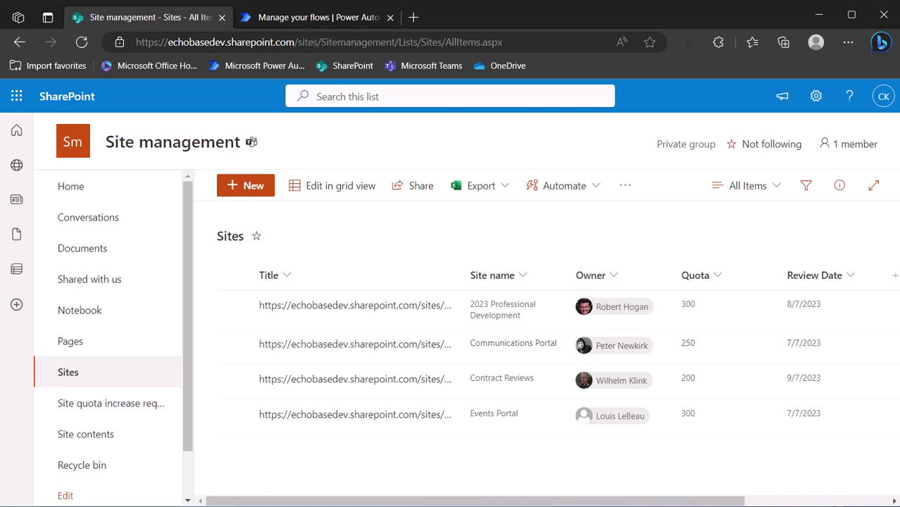
pyautogui.click(517, 495)
pyautogui.moveTo(315, 23); pyautogui.dragTo(355, 18)
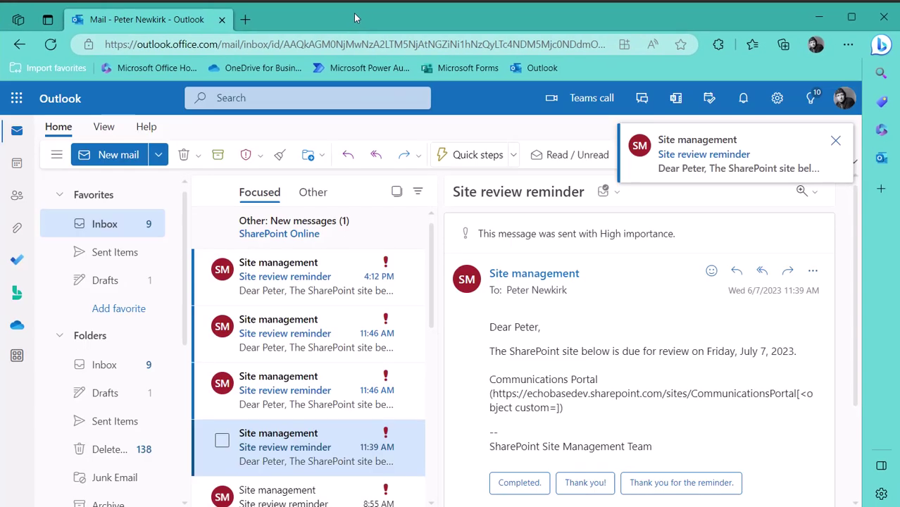
pyautogui.click(297, 264)
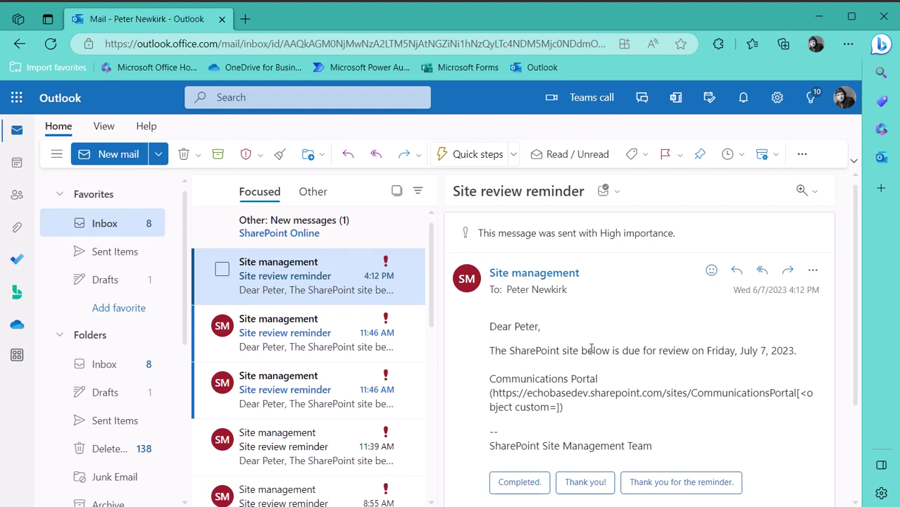
pyautogui.moveTo(590, 348); pyautogui.dragTo(637, 351)
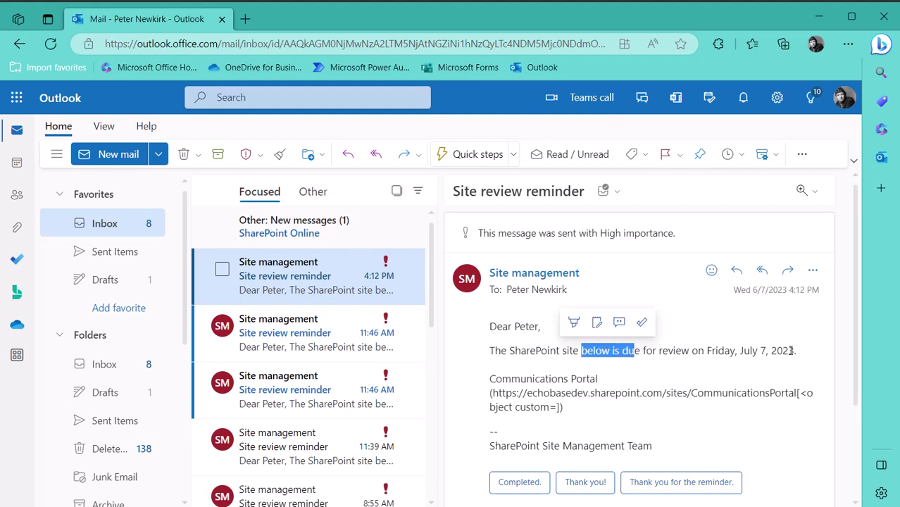
pyautogui.moveTo(487, 382); pyautogui.dragTo(497, 385)
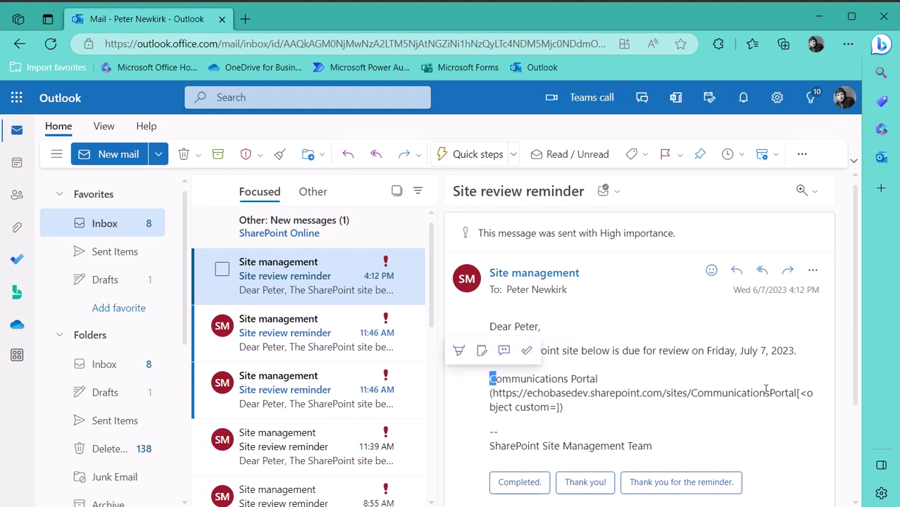
pyautogui.moveTo(799, 396); pyautogui.dragTo(803, 405)
pyautogui.click(803, 405)
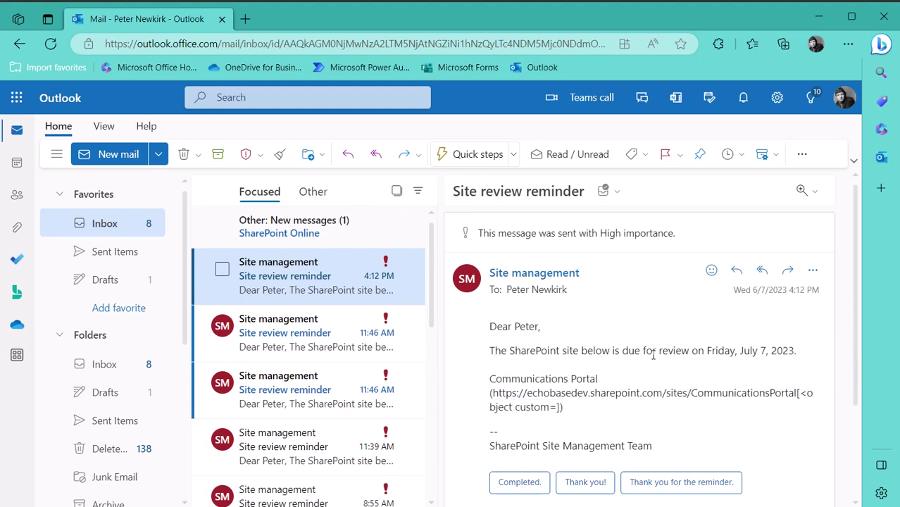
pyautogui.click(820, 18)
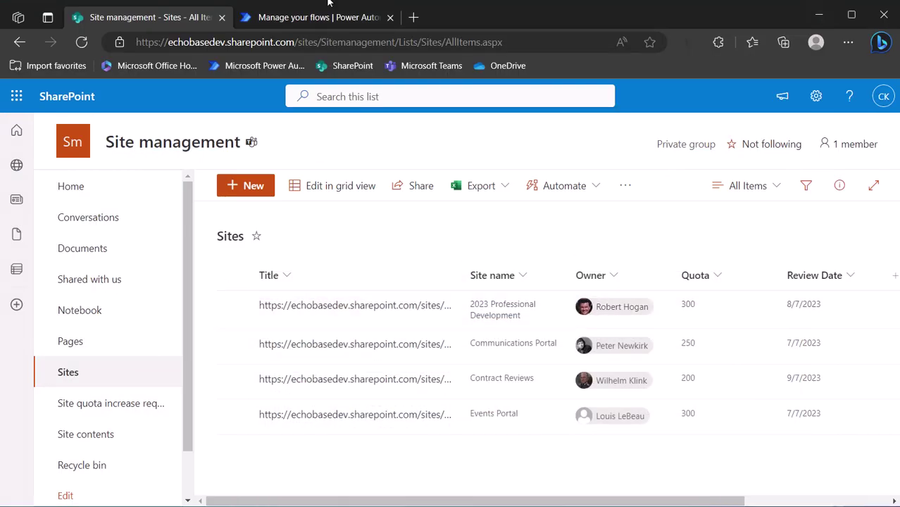
# Return to the flow in Power Automate, open it for editing and copy Scope - 1 month to the flow clipboard.
pyautogui.click(328, 17)
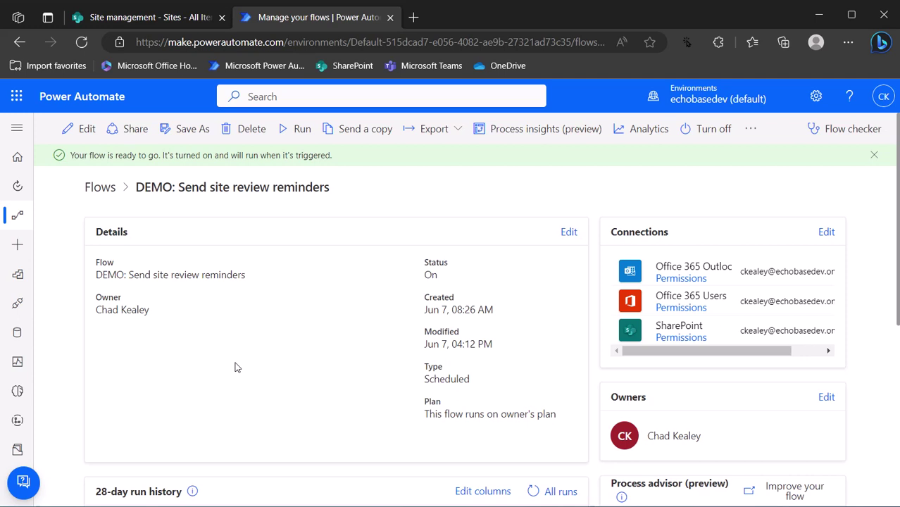
pyautogui.click(86, 129)
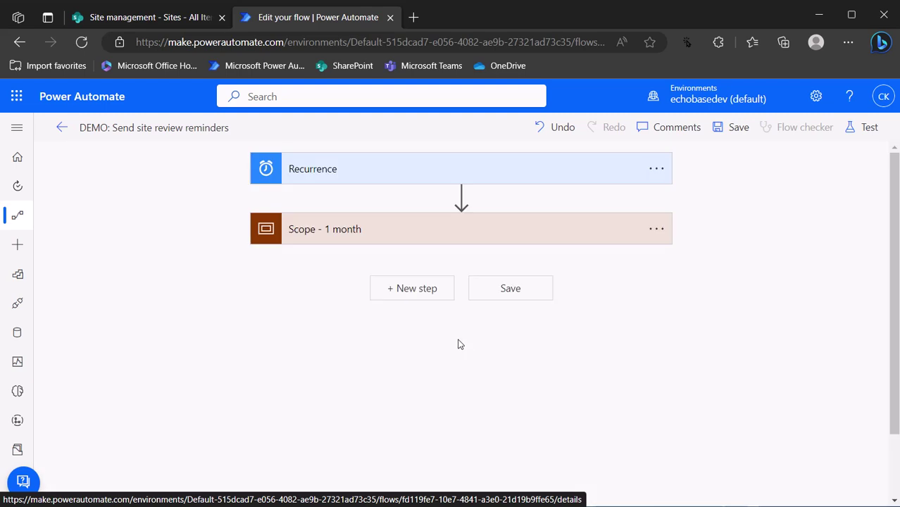
pyautogui.click(657, 232)
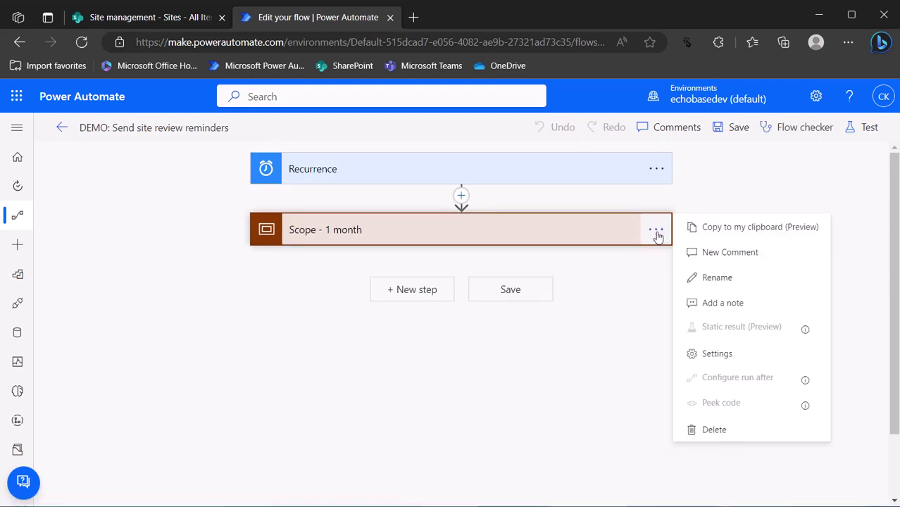
pyautogui.click(701, 231)
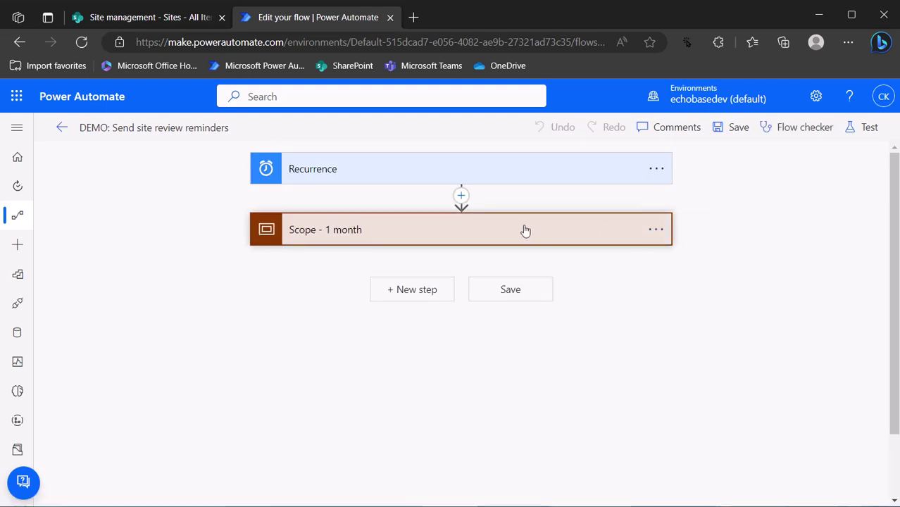
# Add a new step after Scope - 1 month by inserting the copied scope from the flow clipboard.
pyautogui.click(416, 291)
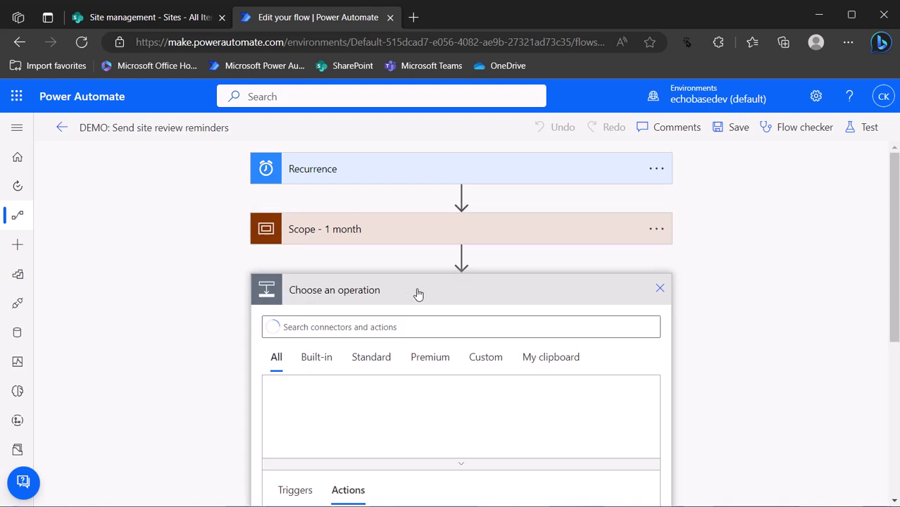
pyautogui.click(323, 327)
pyautogui.rightClick(323, 327)
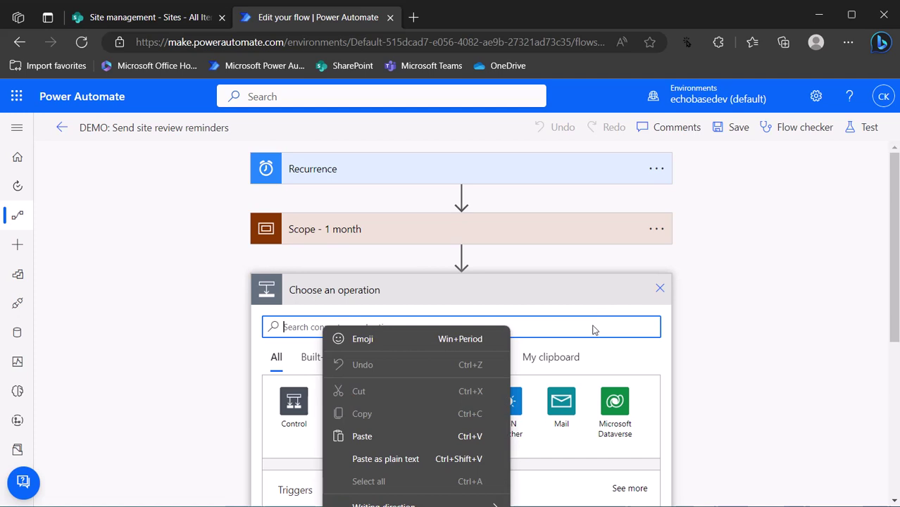
pyautogui.click(584, 353)
pyautogui.click(582, 356)
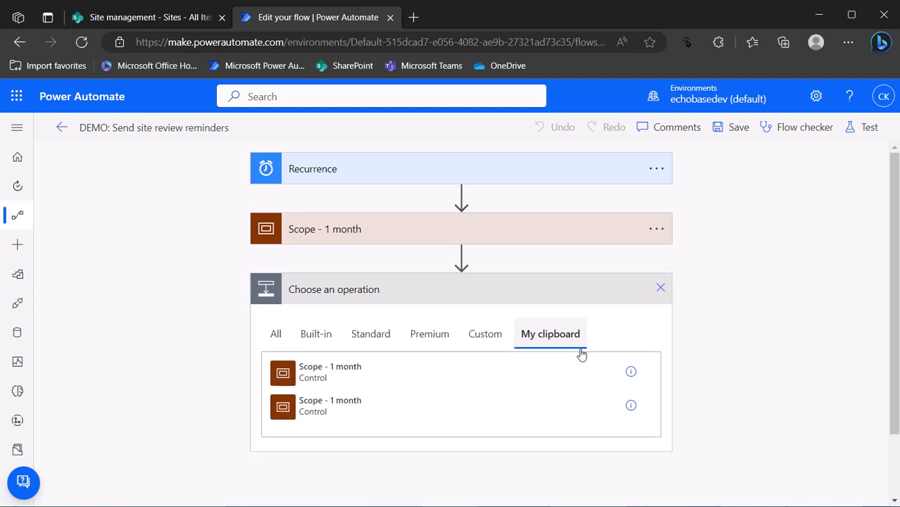
pyautogui.click(304, 374)
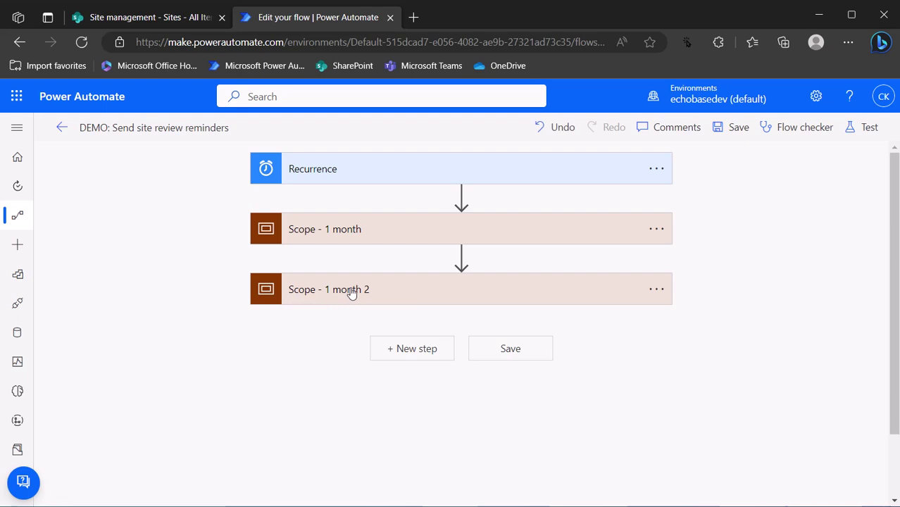
# Rename the duplicated scope as Scope - 2 months.
pyautogui.click(656, 290)
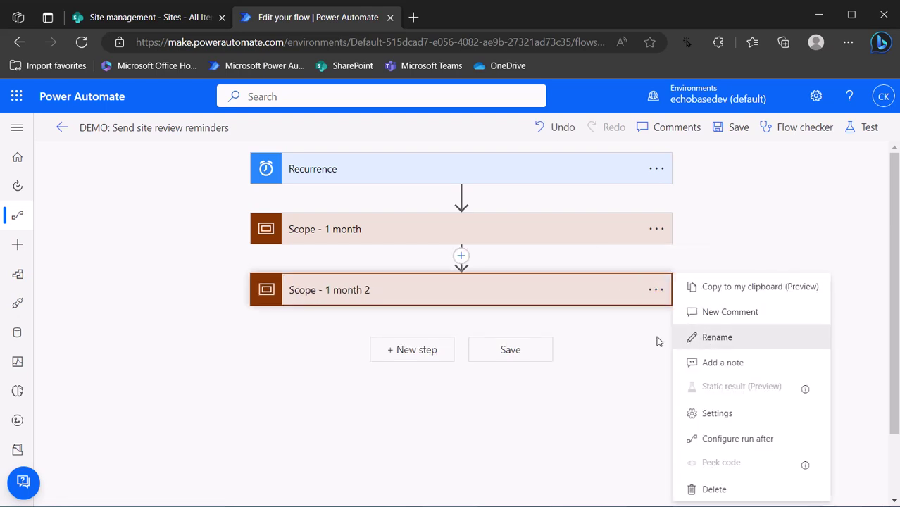
pyautogui.click(707, 337)
pyautogui.click(333, 289)
pyautogui.moveTo(324, 289); pyautogui.dragTo(421, 292)
pyautogui.write('2')
pyautogui.write('s')
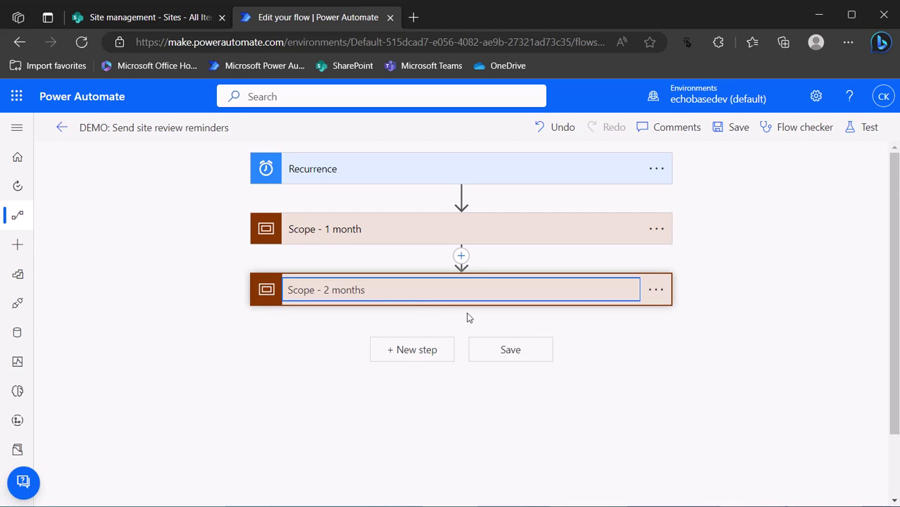
pyautogui.click(609, 326)
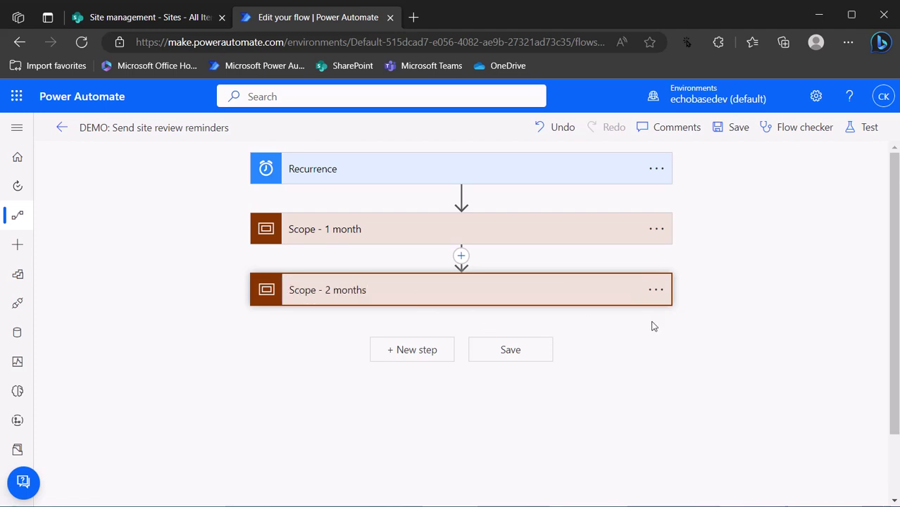
# Expand Scope - 2 months and set the input of its Compose time interval action to 2.
pyautogui.click(593, 286)
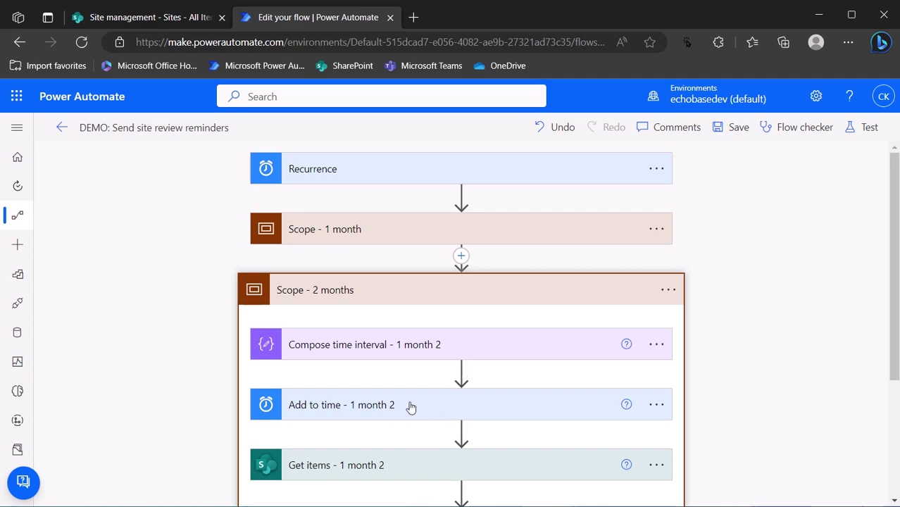
pyautogui.click(470, 349)
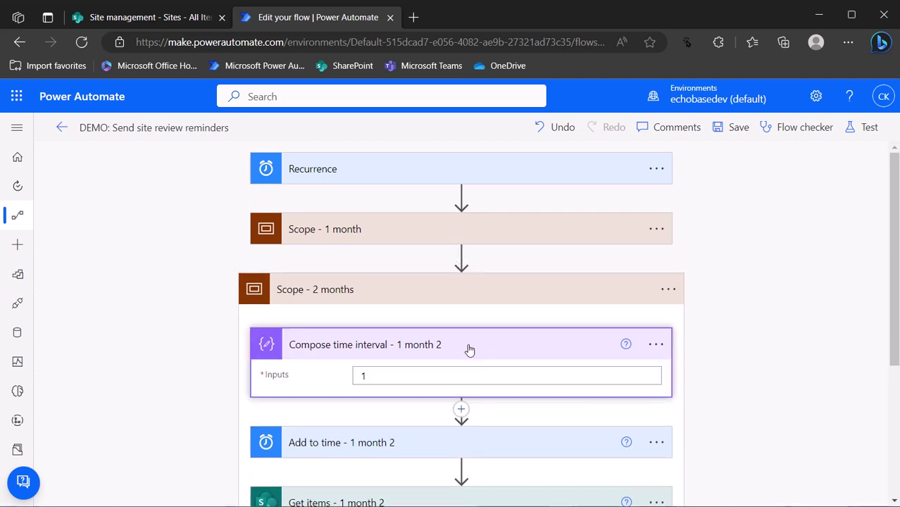
pyautogui.click(365, 377)
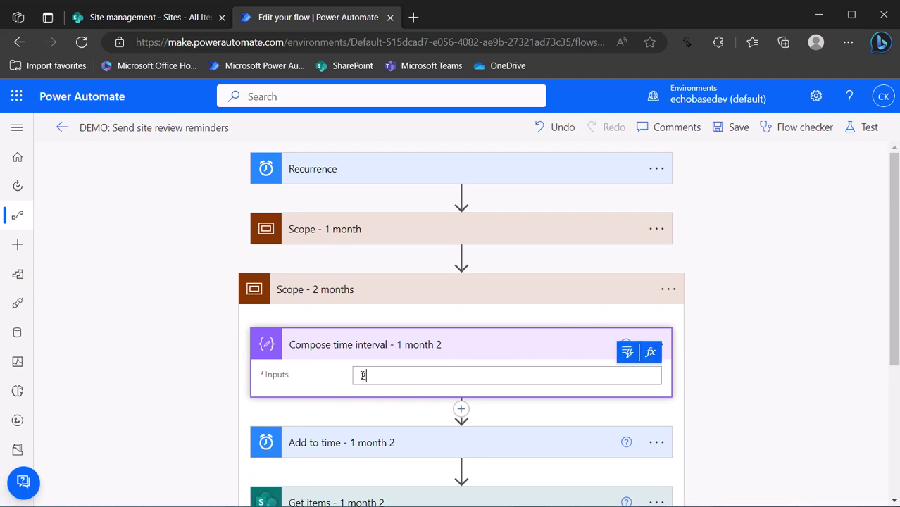
pyautogui.write('2')
# Save the flow with its two-month scope, return to the details page and run the flow manually.
pyautogui.click(735, 127)
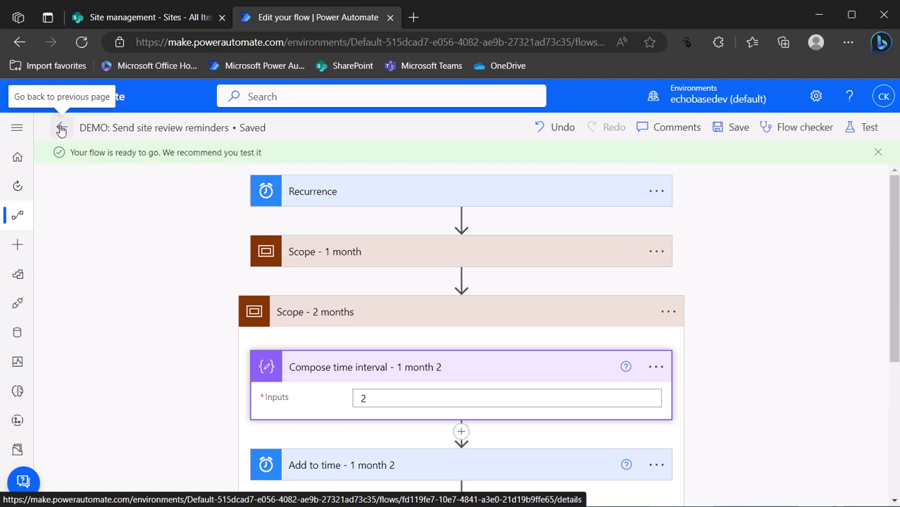
pyautogui.click(62, 130)
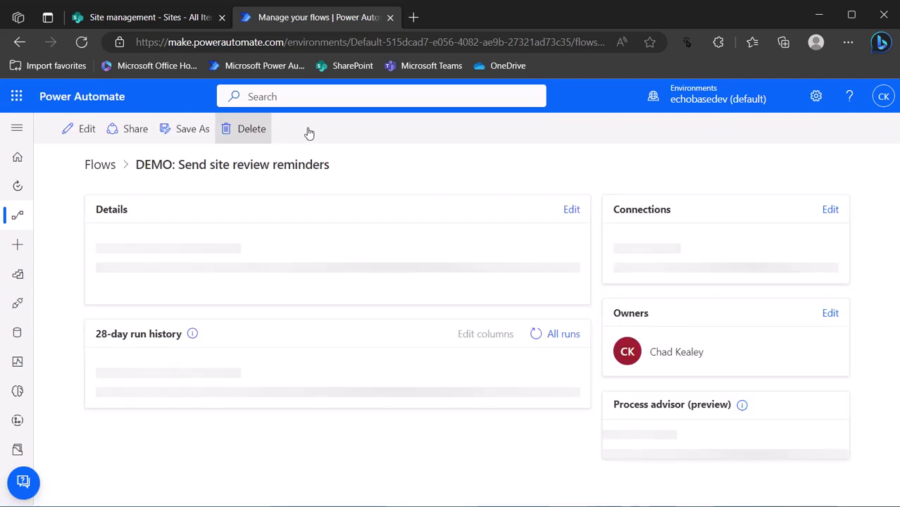
pyautogui.click(304, 130)
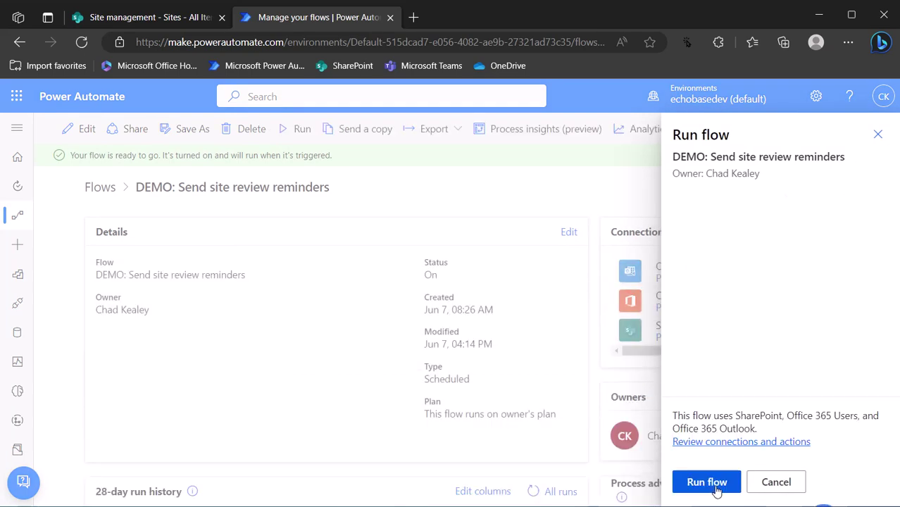
pyautogui.click(715, 489)
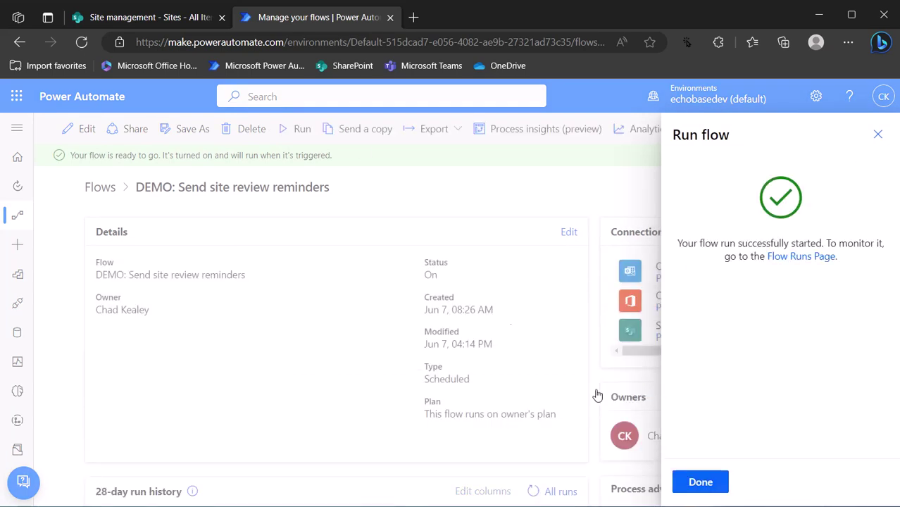
pyautogui.click(696, 483)
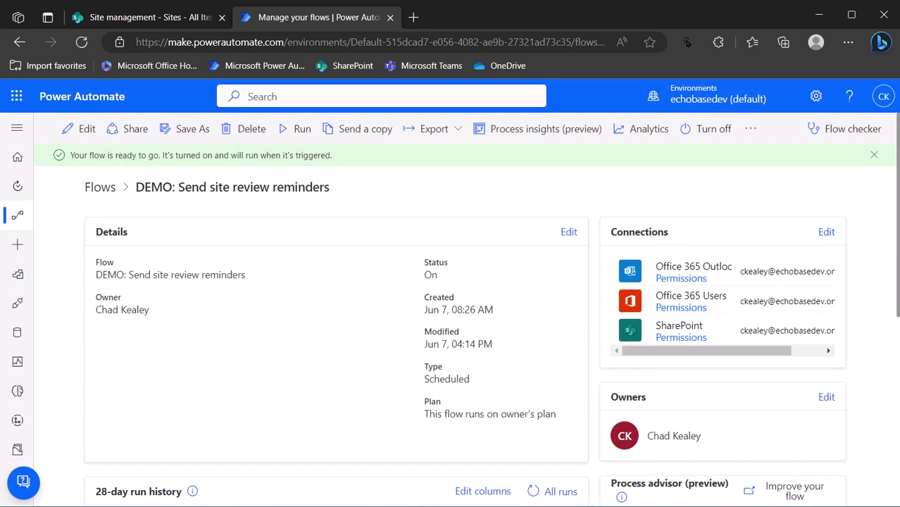
# Switch to the other site owner's Outlook mailbox, refresh it and read the Site review reminder for 2023 Professional Development.
pyautogui.moveTo(518, 504)
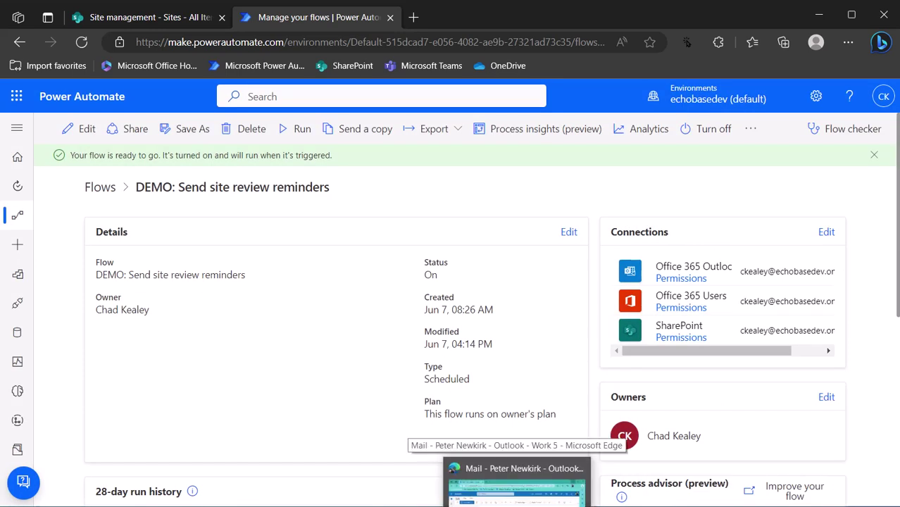
pyautogui.click(485, 476)
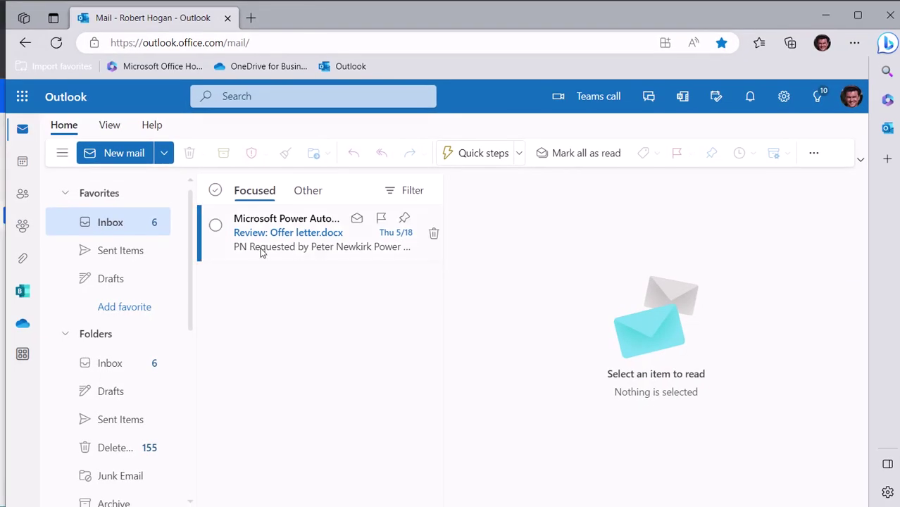
pyautogui.click(55, 43)
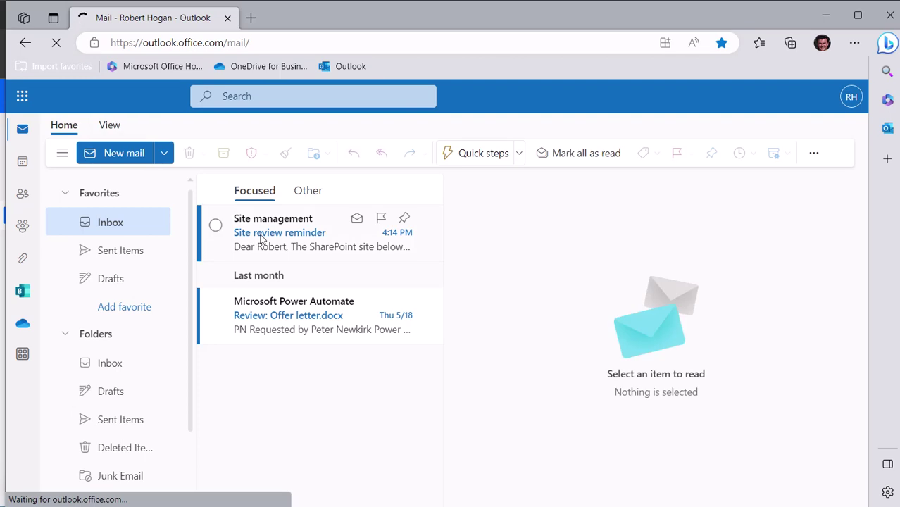
pyautogui.click(260, 237)
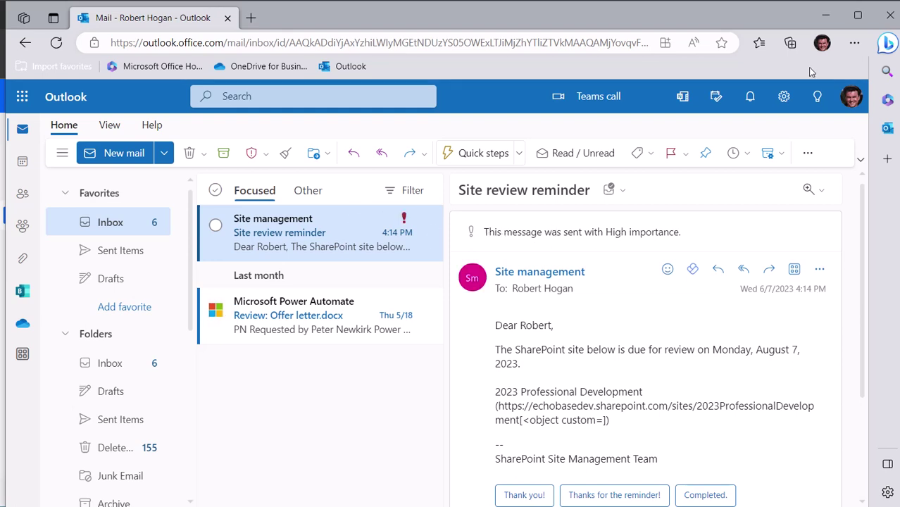
pyautogui.click(827, 15)
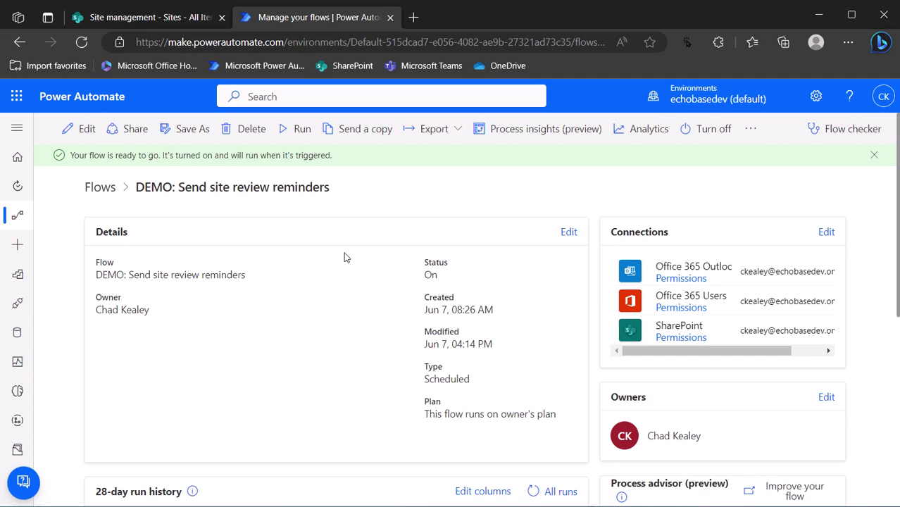
# Open the flow for editing and expand Scope - 2 months down to the Send an email (V2) 2 action inside its loop.
pyautogui.click(87, 130)
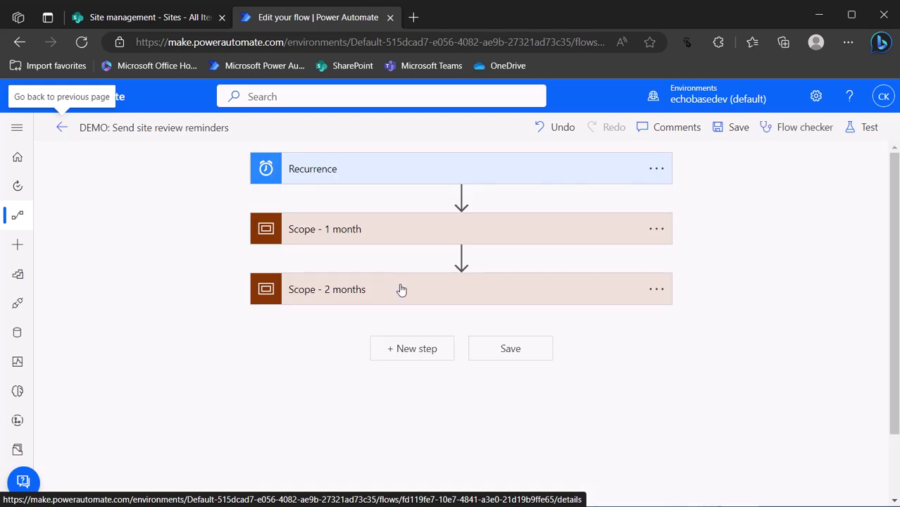
pyautogui.click(402, 290)
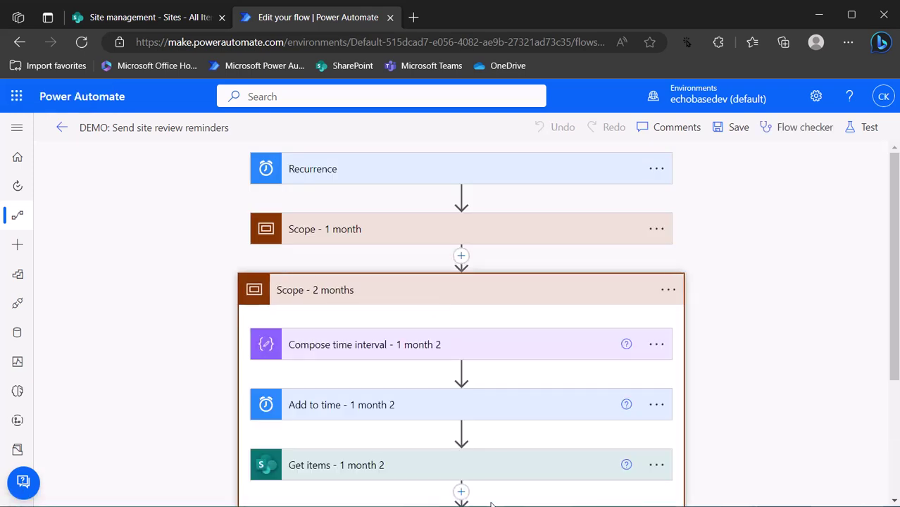
pyautogui.scroll(-1, 482, 465)
pyautogui.scroll(1, 481, 443)
pyautogui.scroll(-3, 476, 304)
pyautogui.click(483, 345)
pyautogui.scroll(-3, 442, 380)
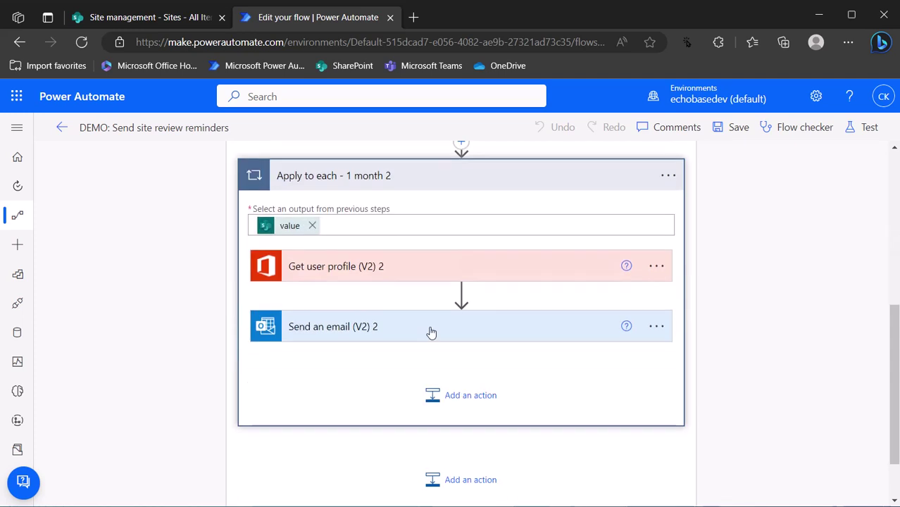
pyautogui.click(437, 338)
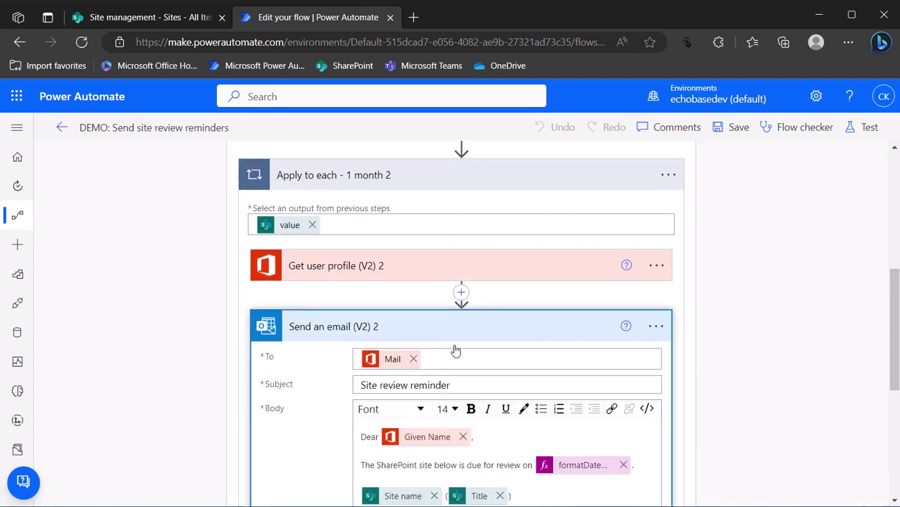
# Reveal the advanced options of Send an email (V2) 2, set Importance to Normal and save the flow.
pyautogui.scroll(-4, 454, 345)
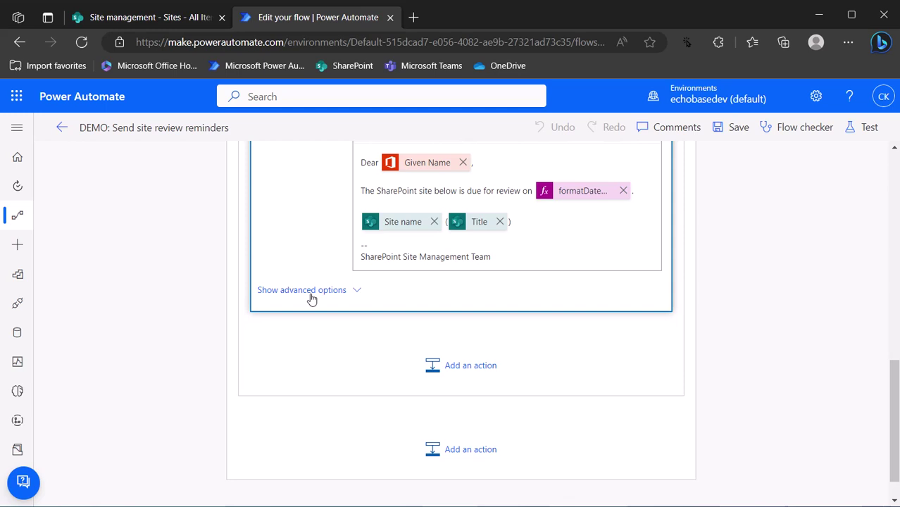
pyautogui.click(311, 297)
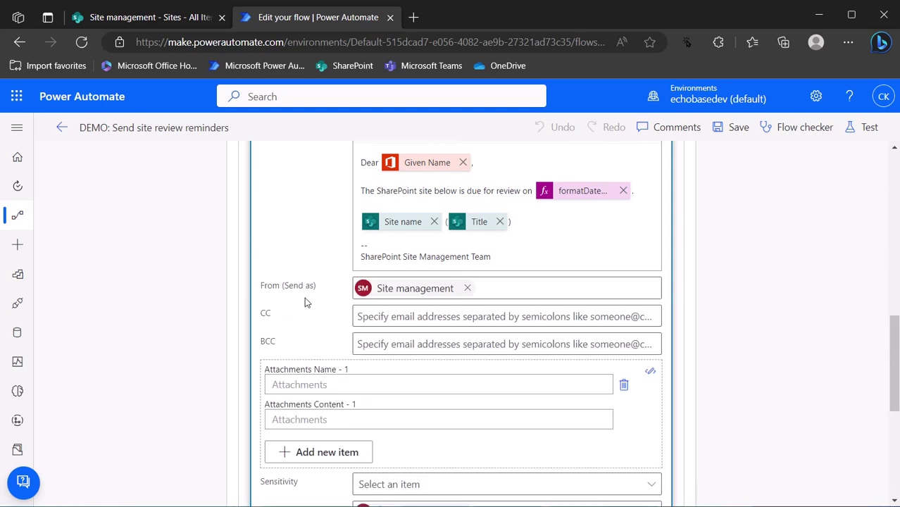
pyautogui.scroll(-2, 306, 303)
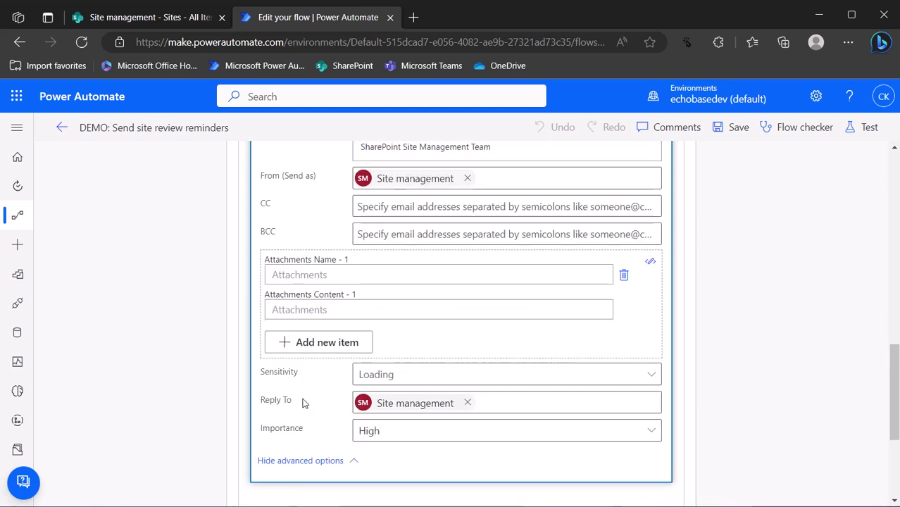
pyautogui.click(393, 437)
pyautogui.click(388, 371)
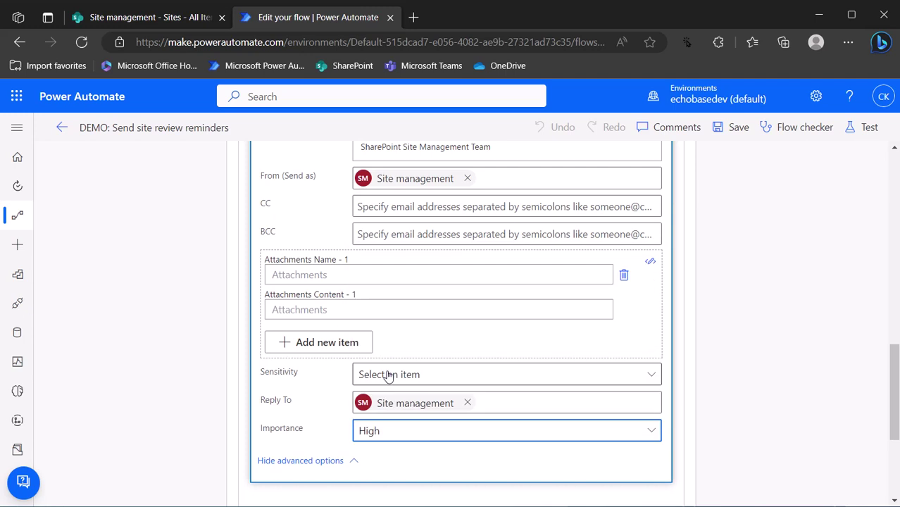
pyautogui.click(737, 127)
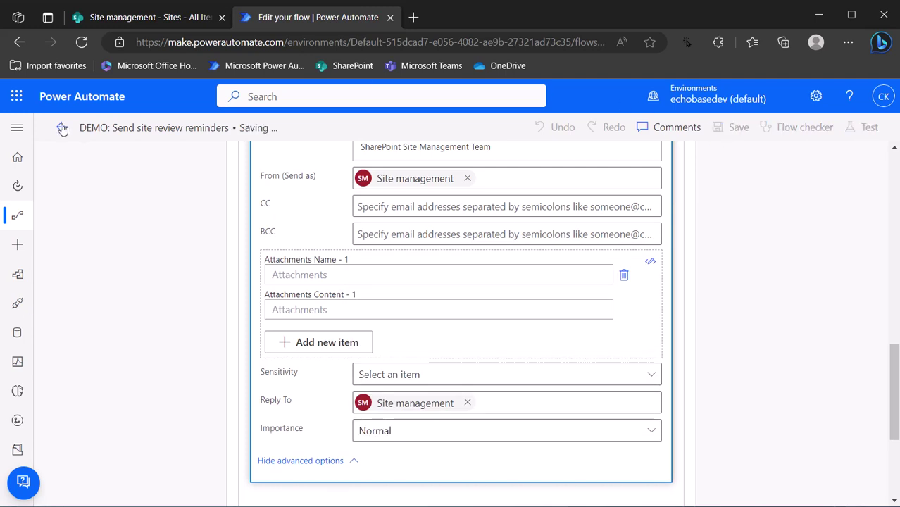
# Review the Compose time interval input inside Scope - 2 months and leave the scope collapsed.
pyautogui.scroll(7, 282, 308)
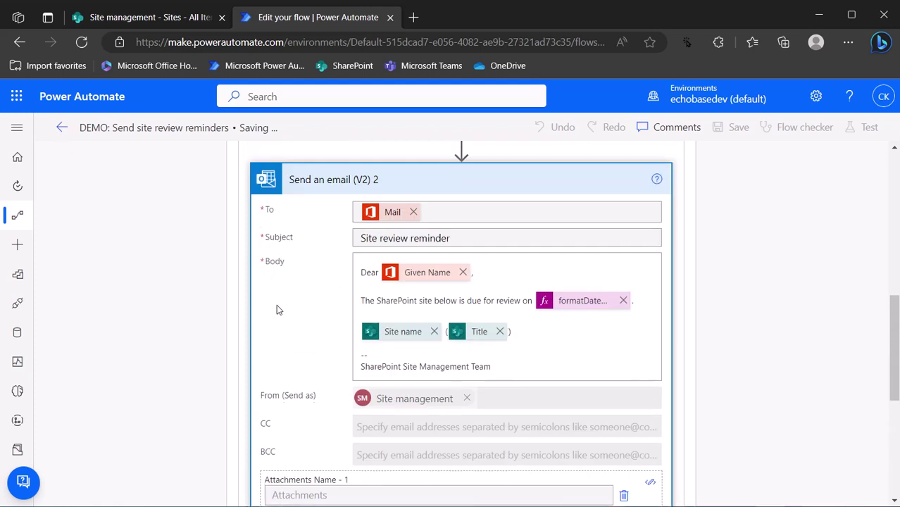
pyautogui.scroll(2, 279, 310)
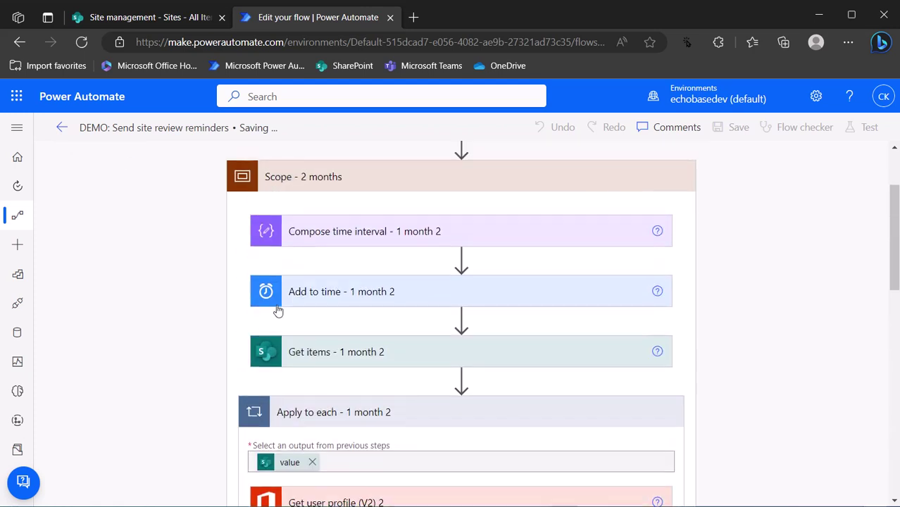
pyautogui.scroll(1, 279, 310)
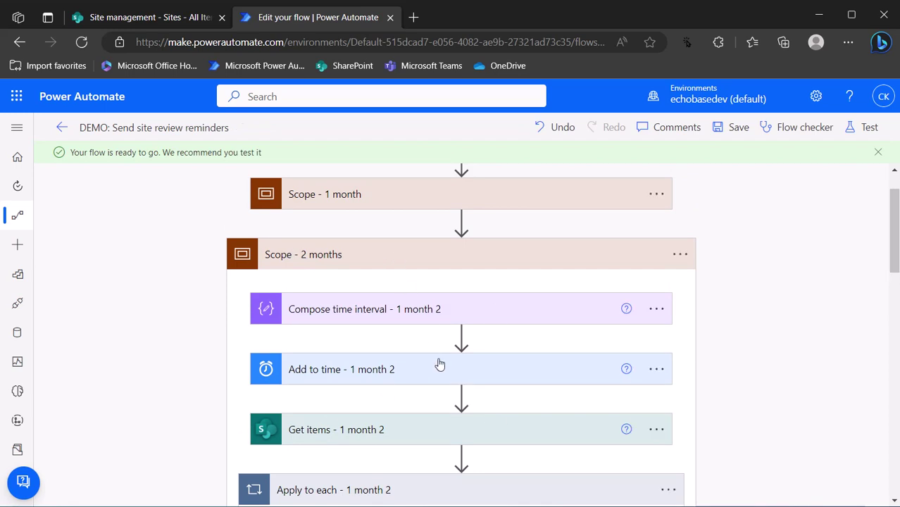
pyautogui.click(352, 312)
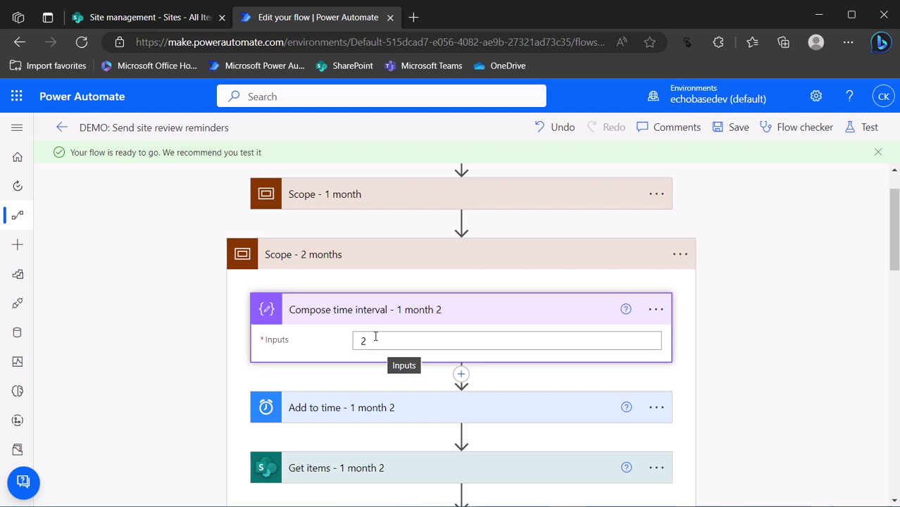
pyautogui.click(371, 264)
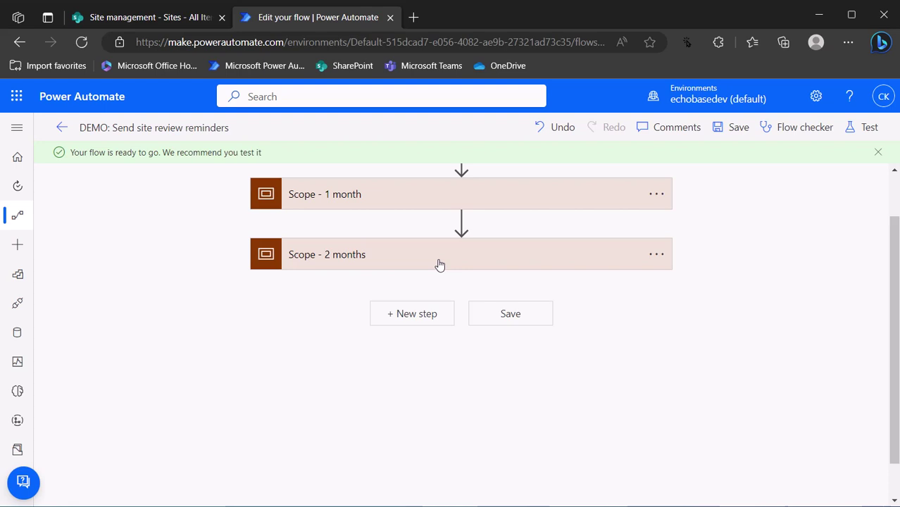
pyautogui.scroll(2, 598, 264)
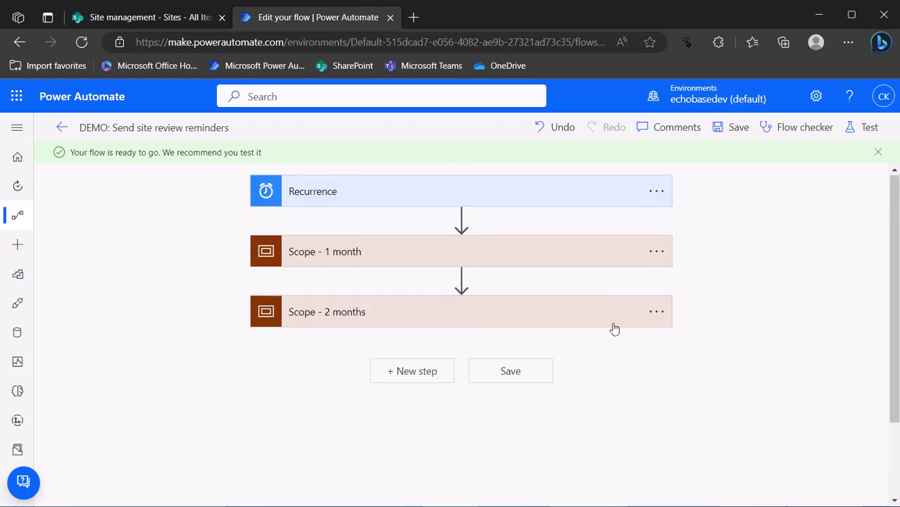
pyautogui.click(582, 323)
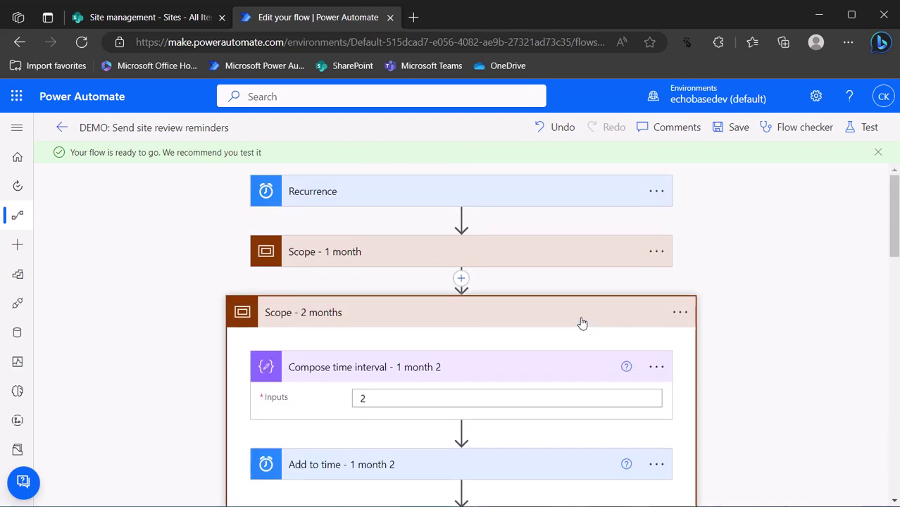
pyautogui.click(579, 320)
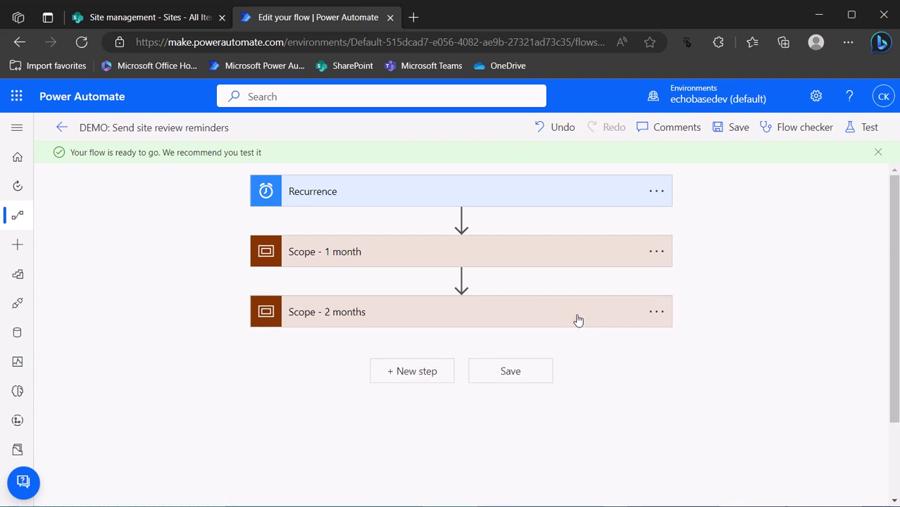